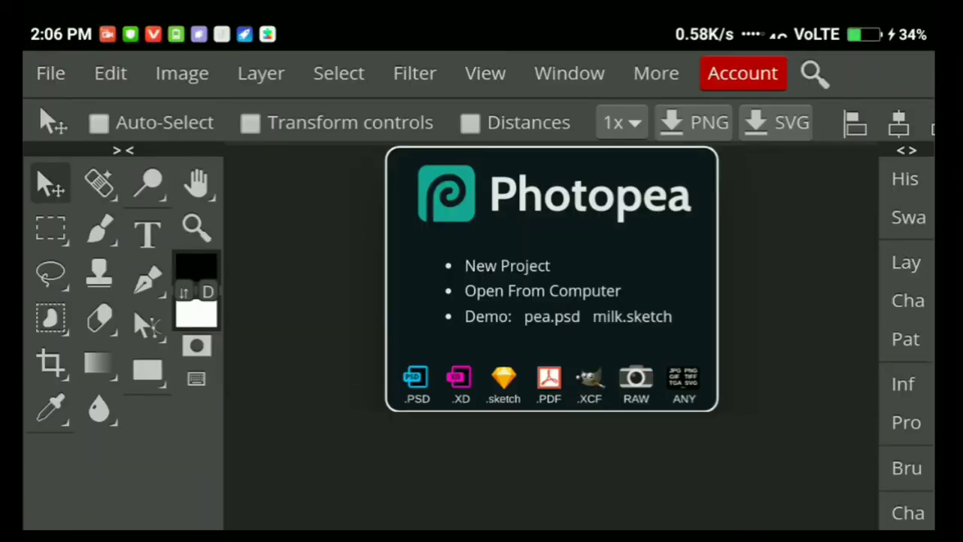
Choose File > Open to load an existing image from the phone.
click(61, 69)
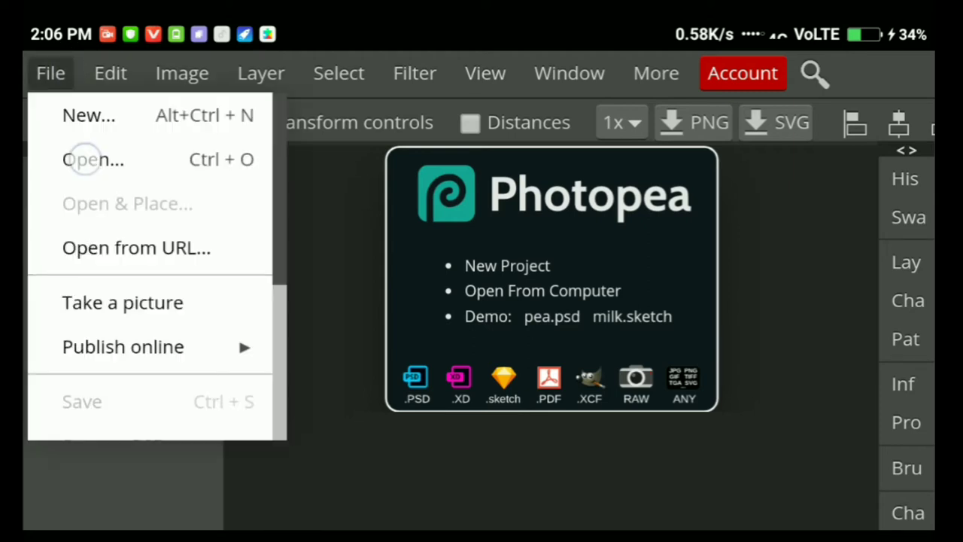
click(86, 158)
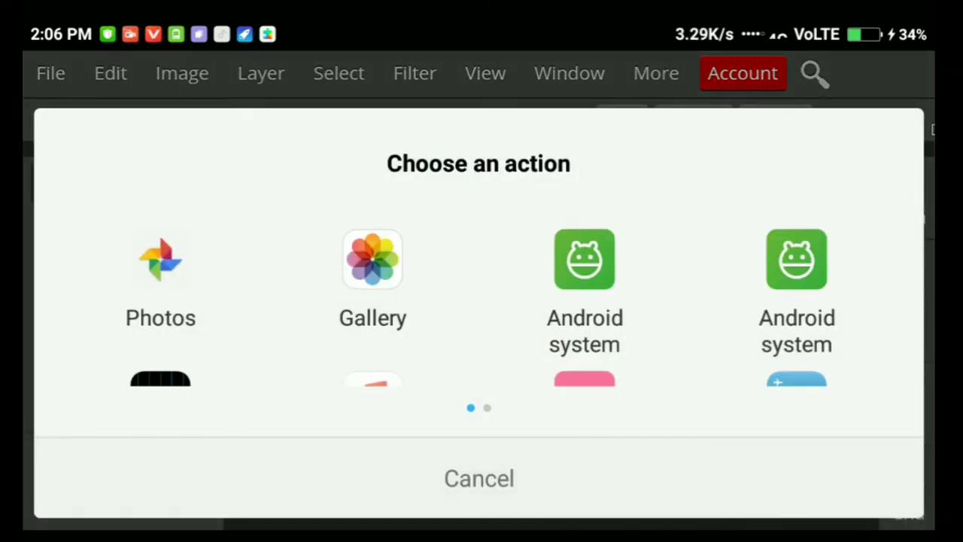
Pick the Gallery app in the chooser and browse photos by album.
mouse_move(757, 324)
mouse_down()
mouse_move(760, 273)
mouse_move(846, 142)
mouse_up()
drag(790, 279, 791, 369)
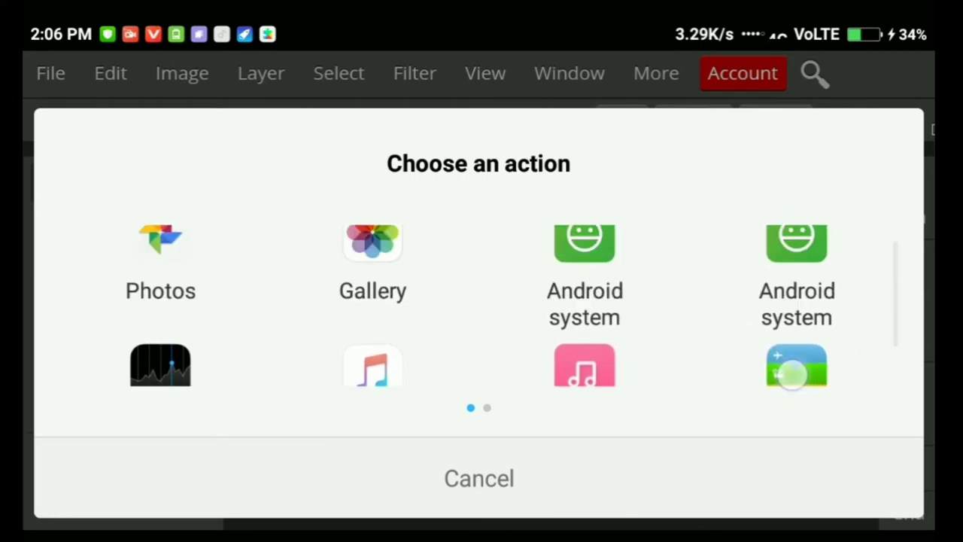
click(372, 260)
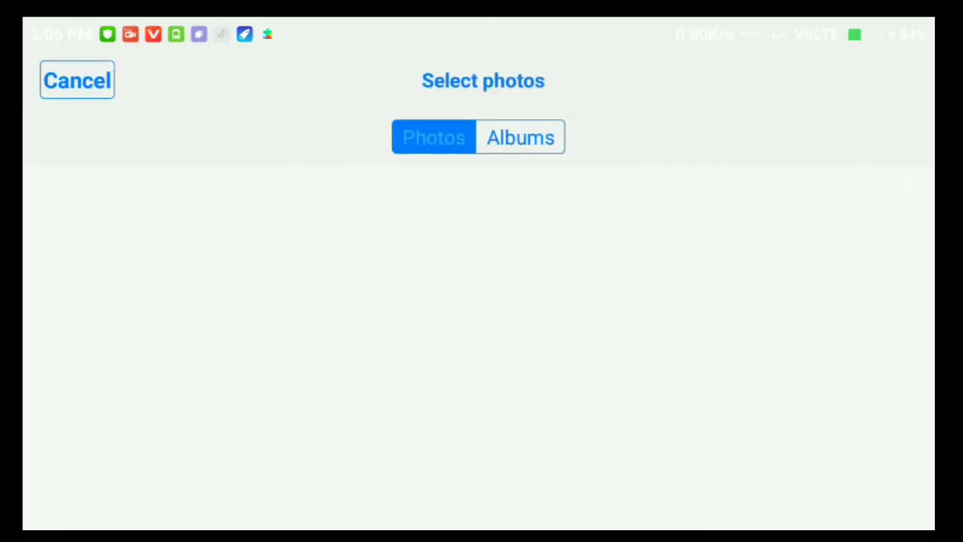
click(520, 138)
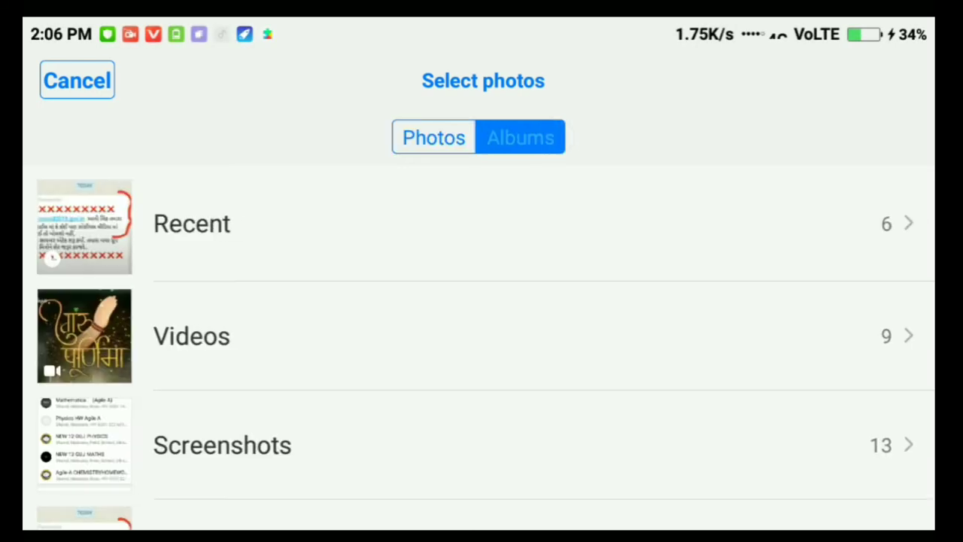
Open the Download album and confirm the portrait of the man in the green scarf.
mouse_move(651, 391)
mouse_down()
mouse_move(675, 245)
mouse_move(716, 140)
mouse_up()
drag(645, 367, 648, 334)
click(245, 452)
mouse_move(219, 414)
mouse_down()
mouse_move(220, 235)
mouse_move(888, 124)
mouse_up()
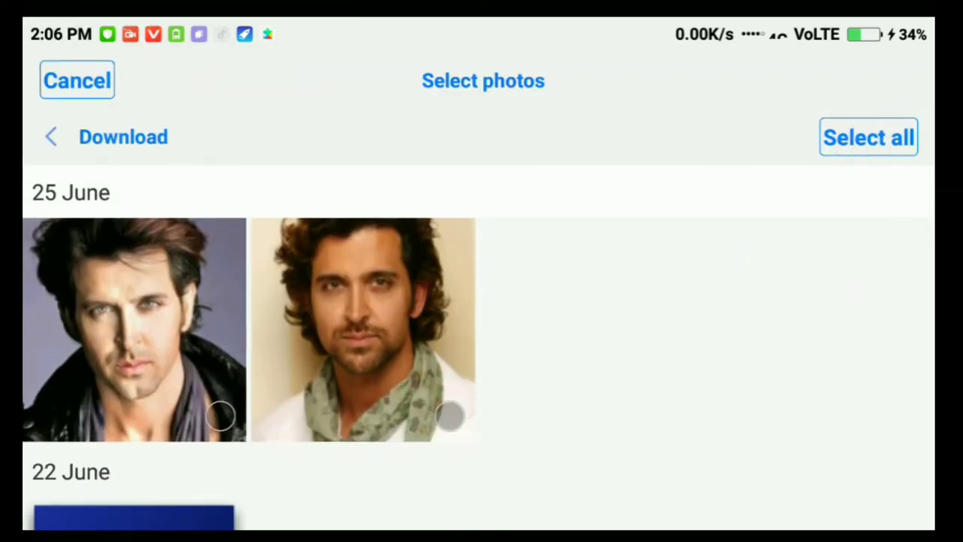
click(338, 413)
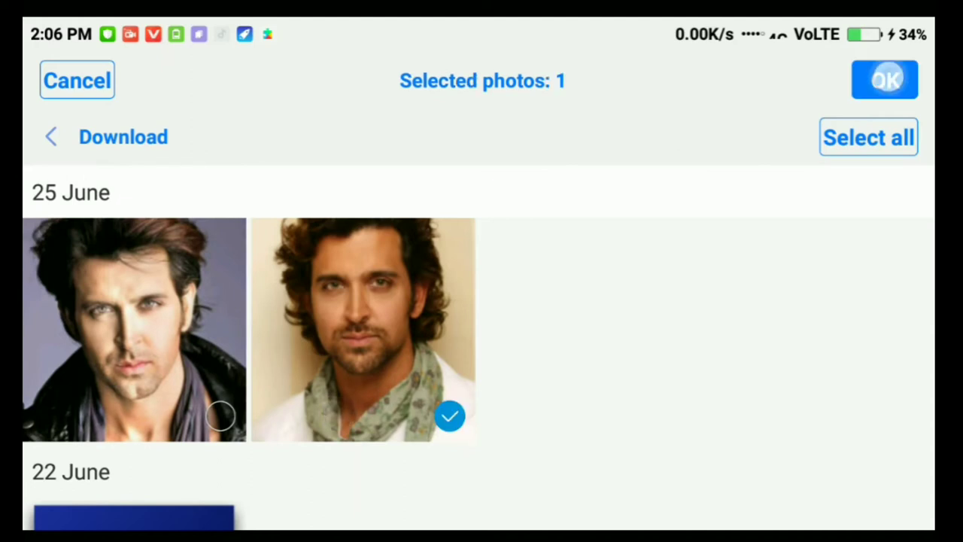
click(886, 81)
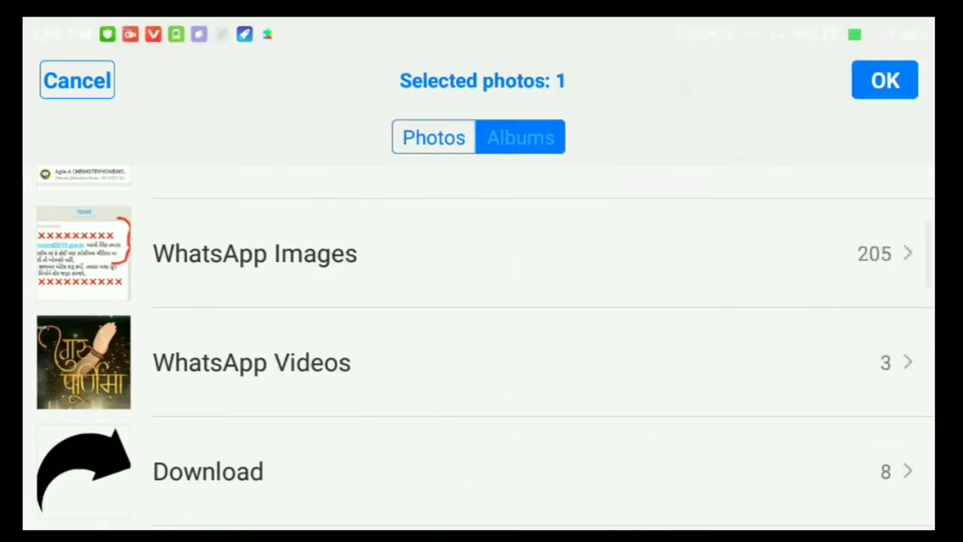
Browse the move, selection, crop, eyedropper, healing, clone, eraser, gradient and blur tool variants.
scroll(451, 388, down, 2)
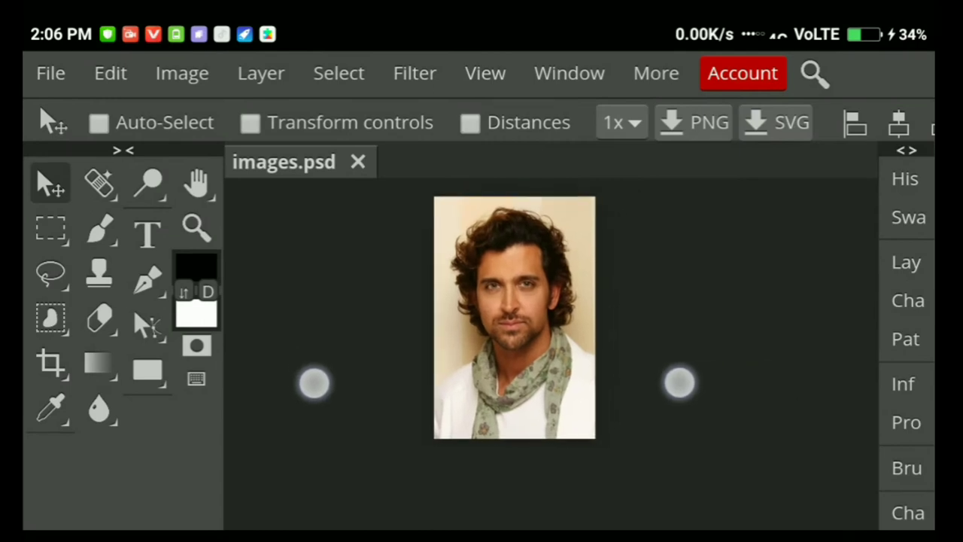
scroll(452, 387, down, 2)
scroll(452, 391, up, 3)
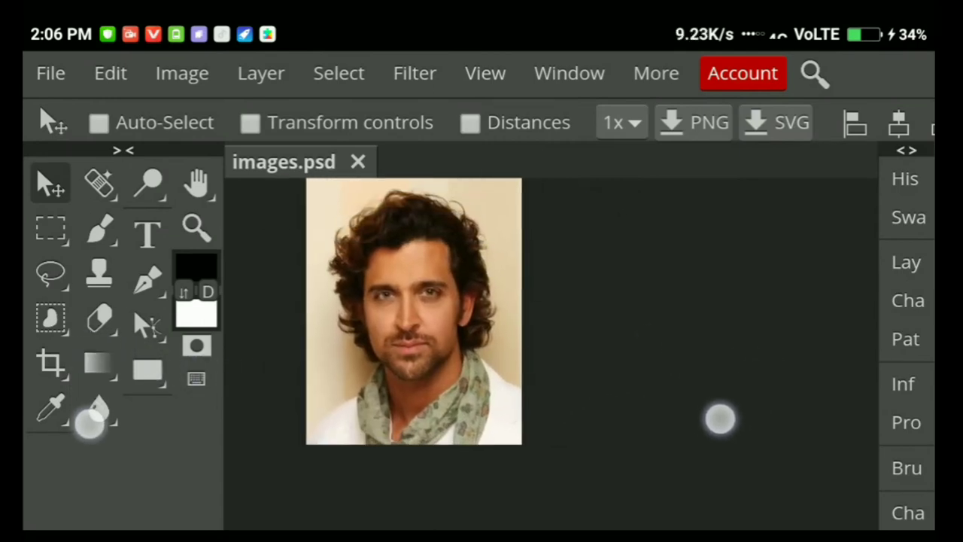
click(42, 186)
click(43, 238)
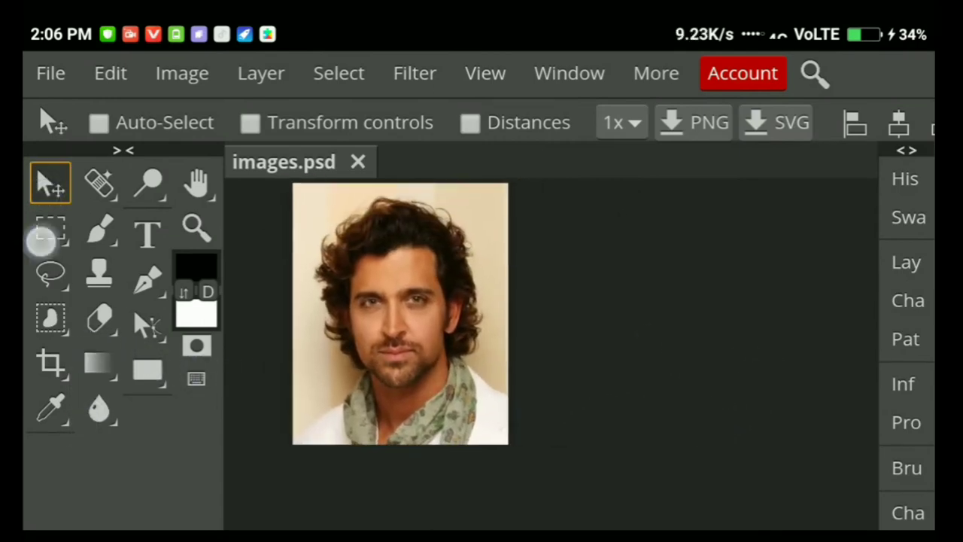
click(45, 277)
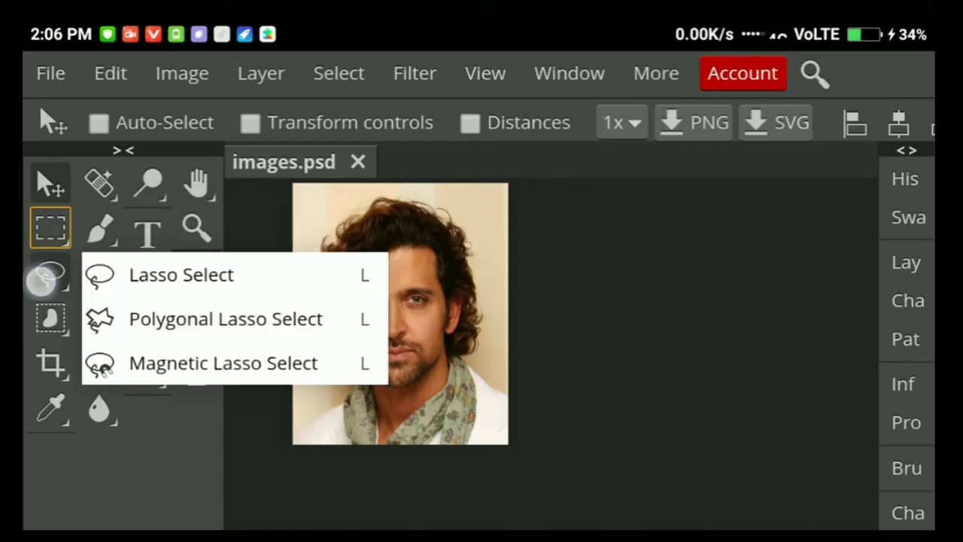
click(45, 319)
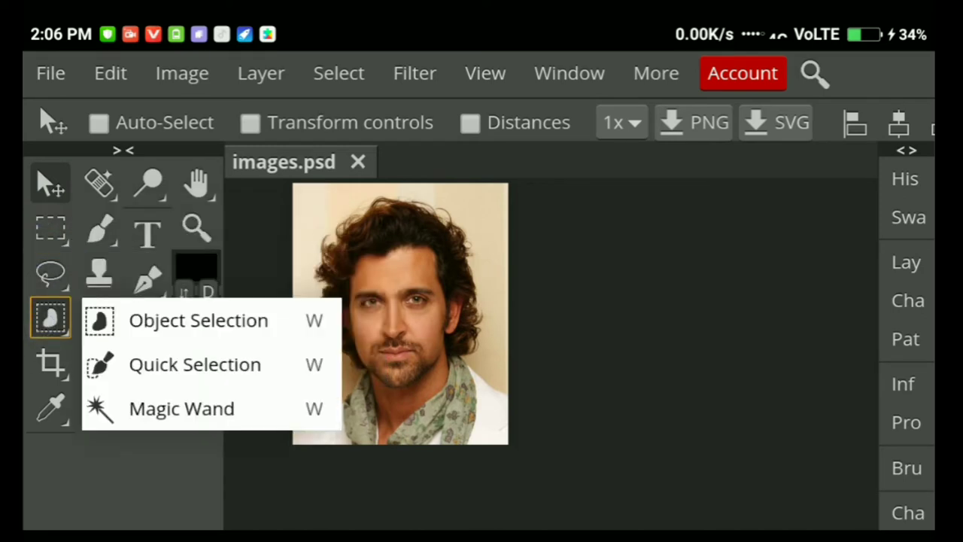
click(50, 362)
click(45, 407)
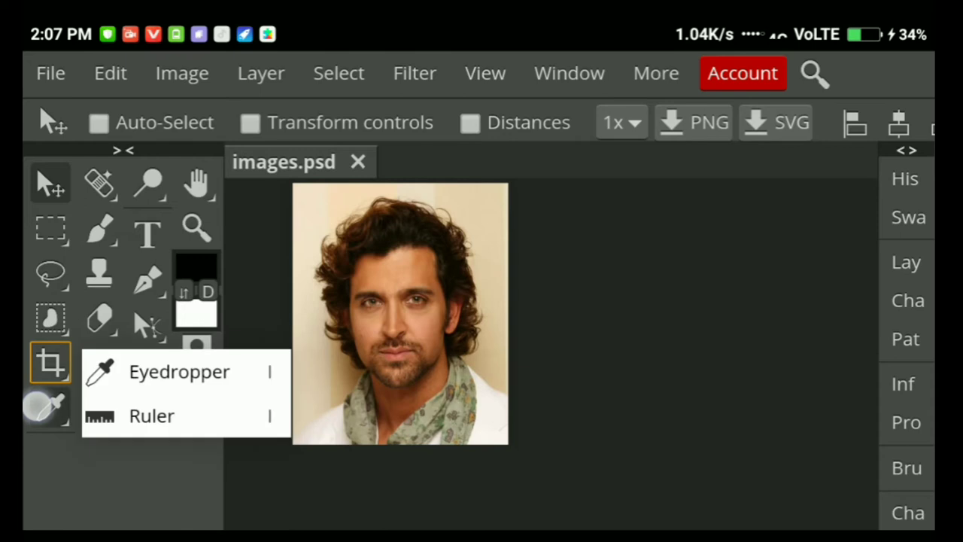
click(100, 183)
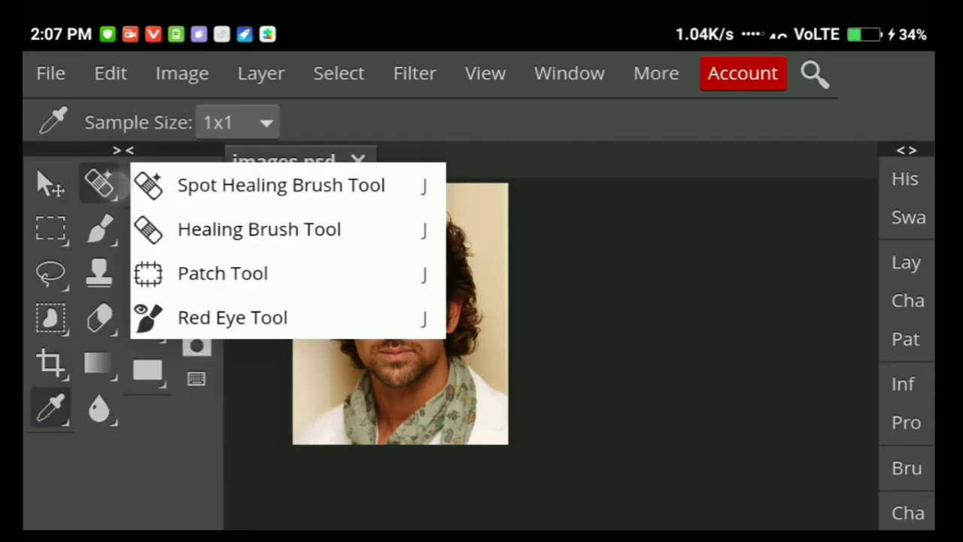
click(101, 228)
click(101, 279)
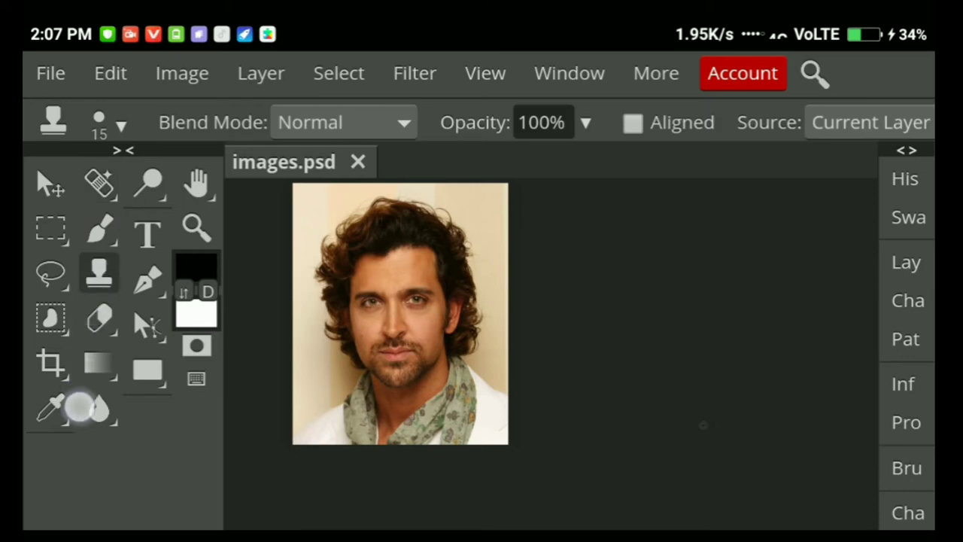
click(99, 320)
click(95, 363)
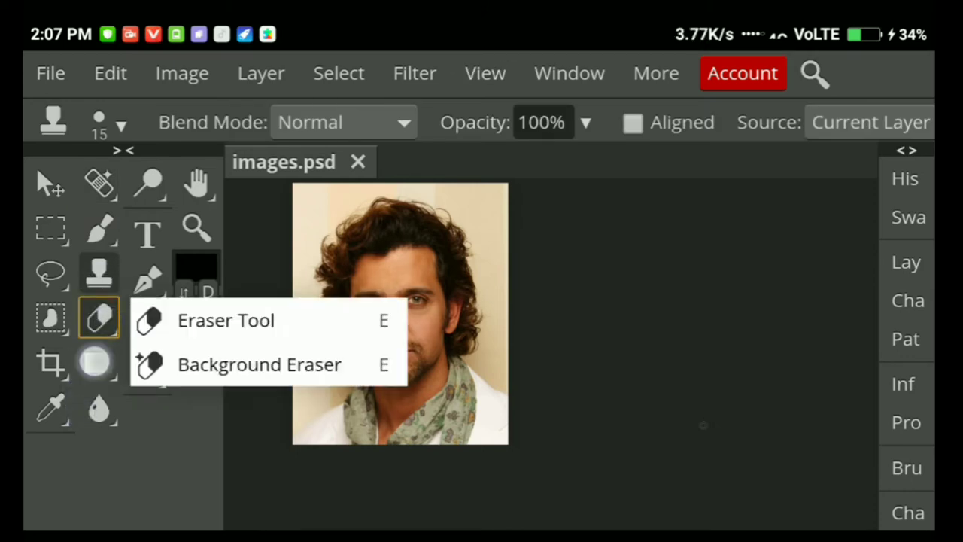
click(99, 409)
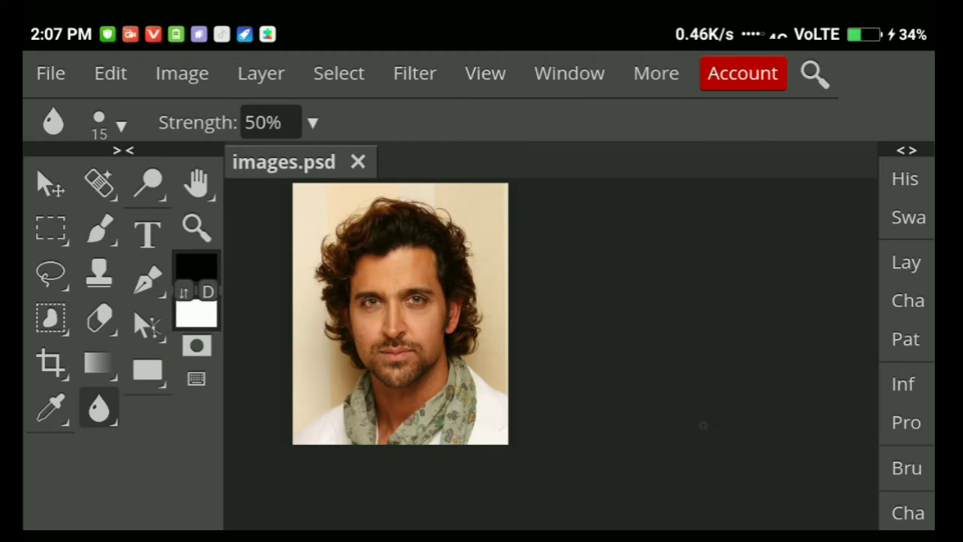
Browse the dodge, text, pen, shape and brush tools, ending on the Hand tool.
click(150, 182)
click(148, 235)
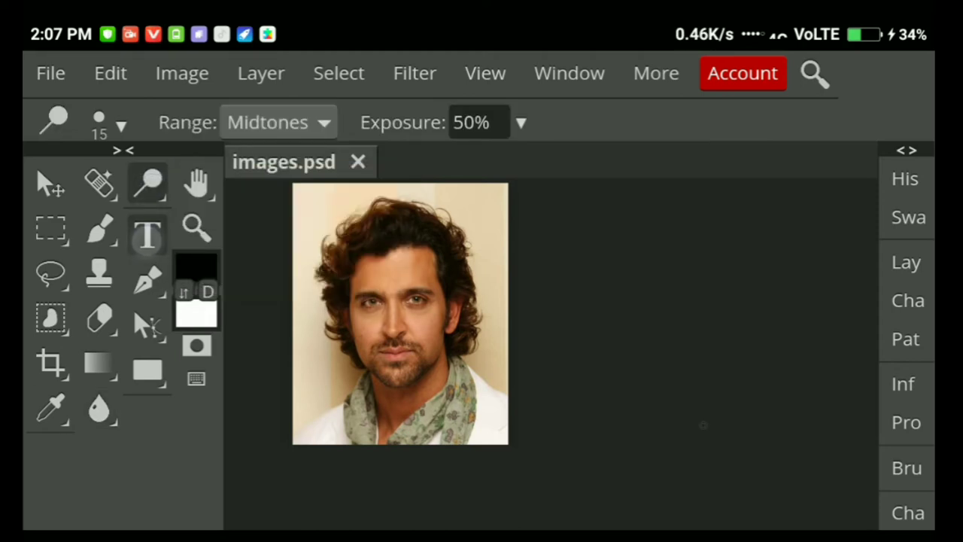
click(148, 280)
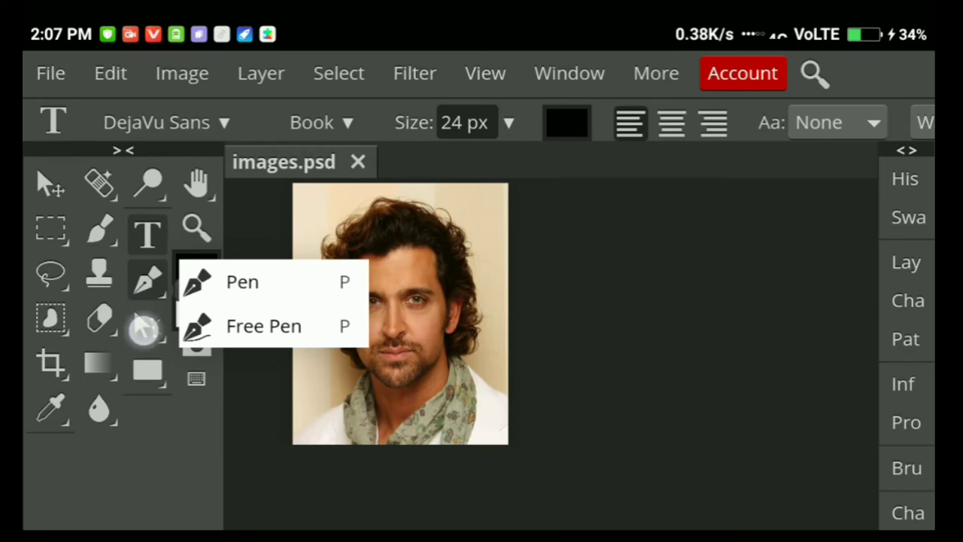
click(144, 329)
click(148, 369)
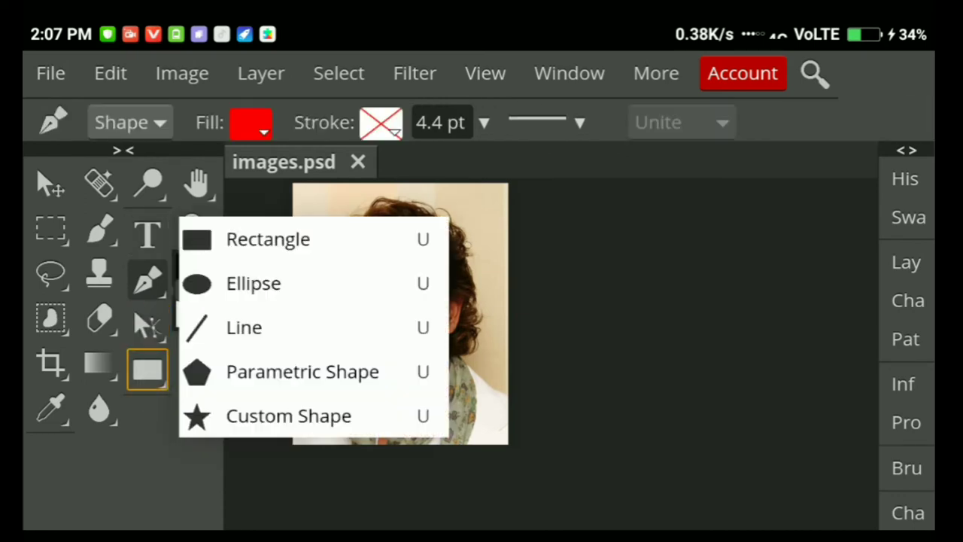
click(146, 469)
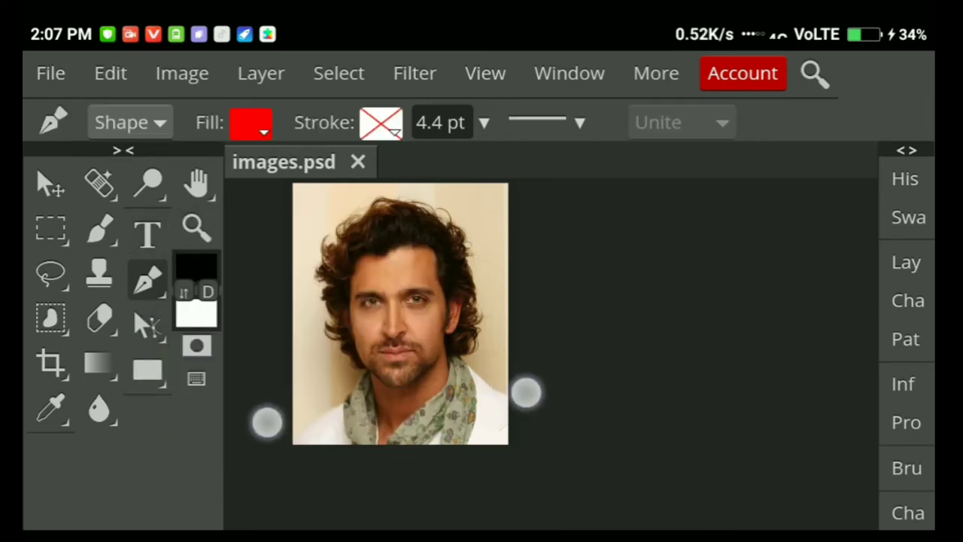
scroll(397, 407, up, 3)
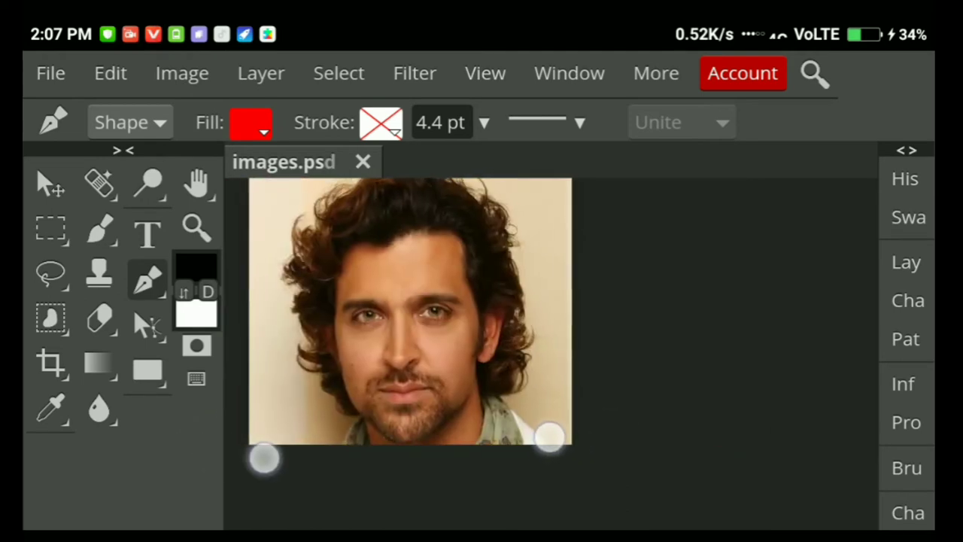
scroll(406, 447, down, 3)
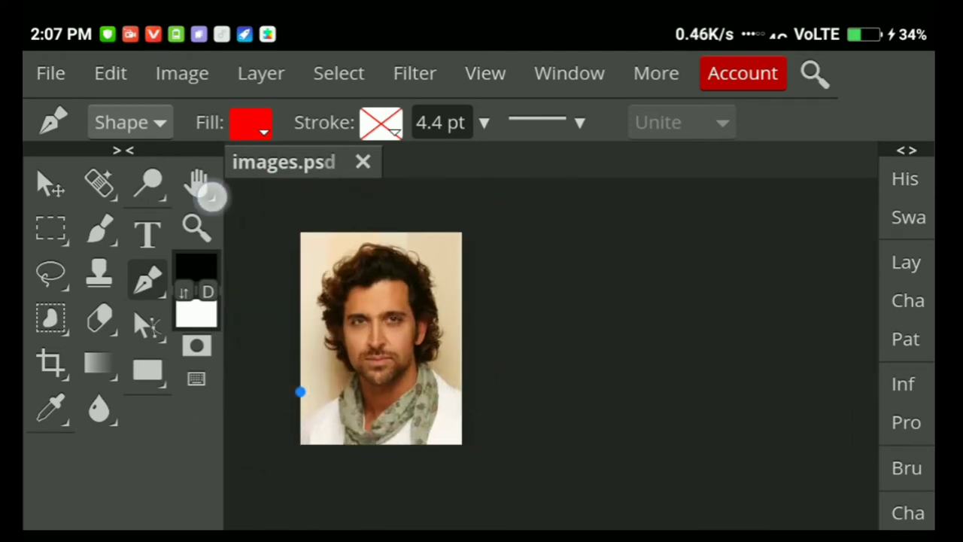
click(210, 195)
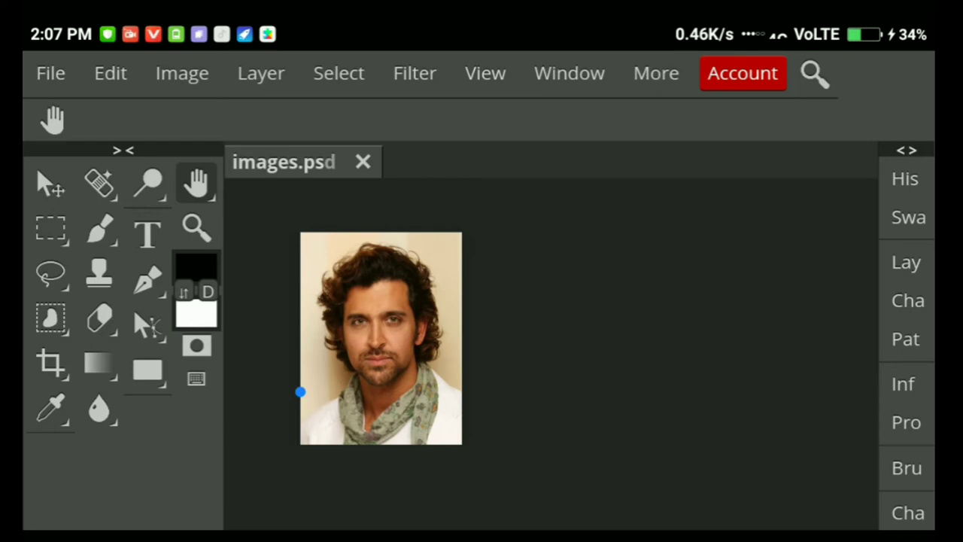
click(99, 229)
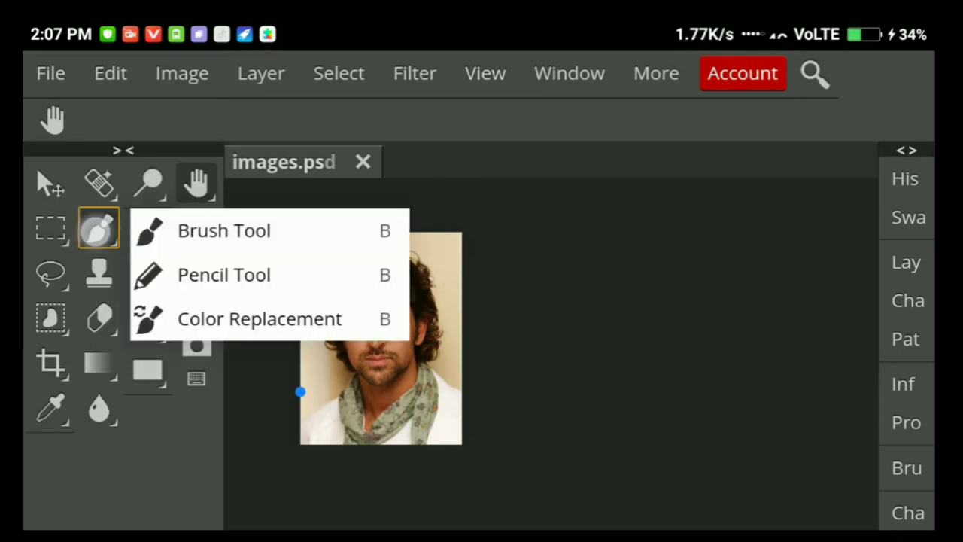
click(224, 230)
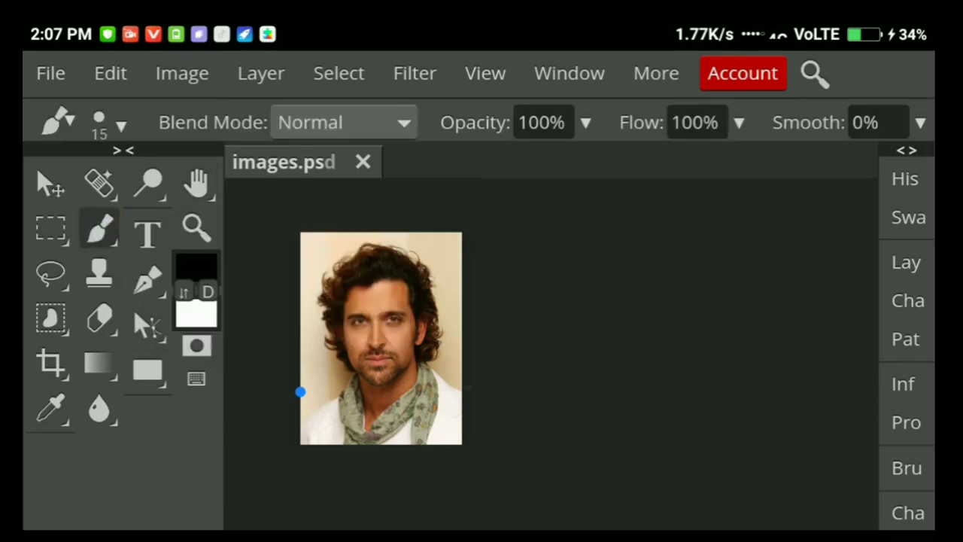
click(197, 183)
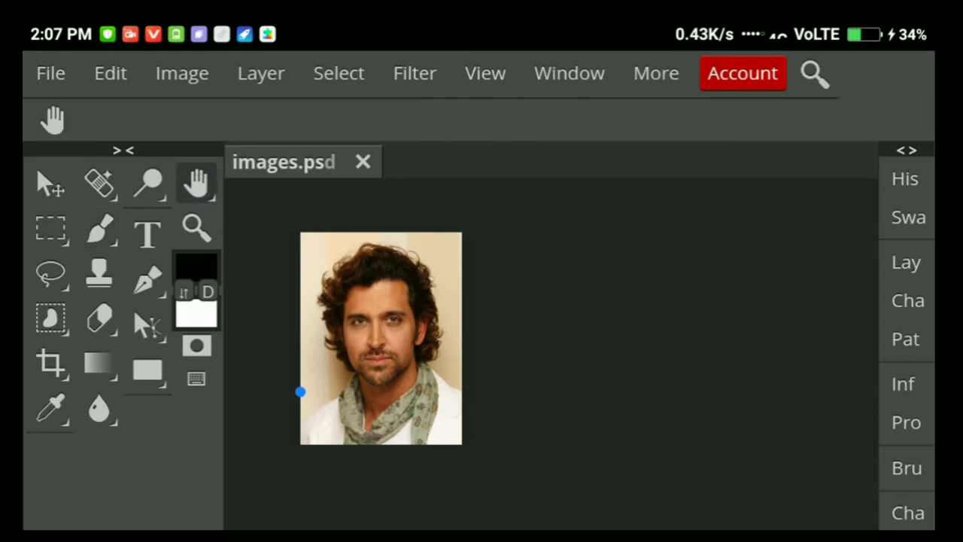
Undo the last two edits and show the Layers panel.
click(110, 73)
click(137, 106)
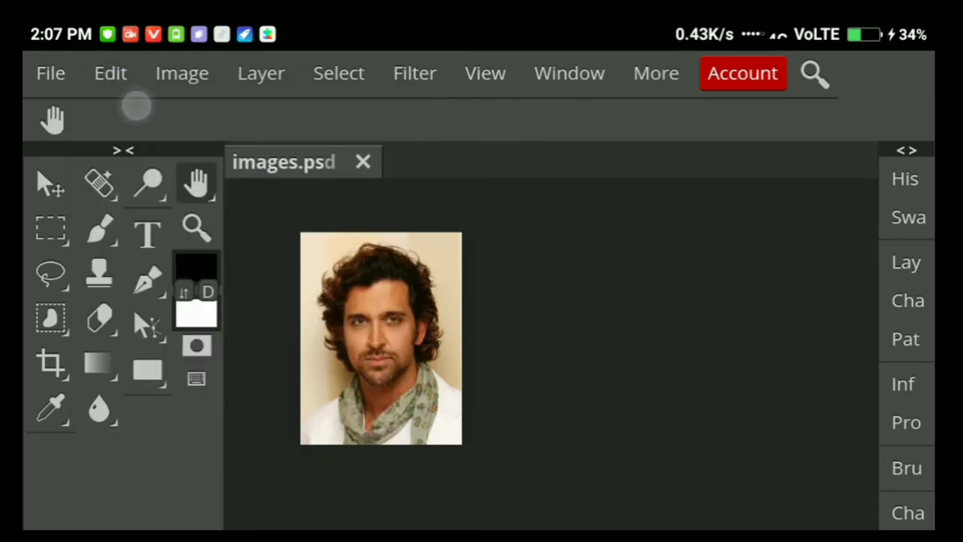
click(919, 262)
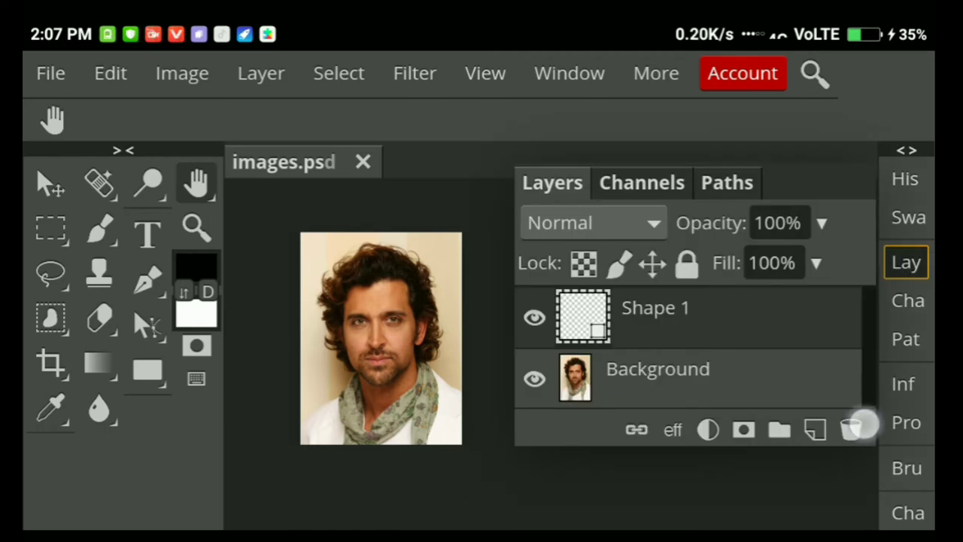
Delete Shape 1 and add a Selective Color adjustment layer in Absolute mode.
click(858, 427)
click(708, 430)
scroll(570, 381, down, 5)
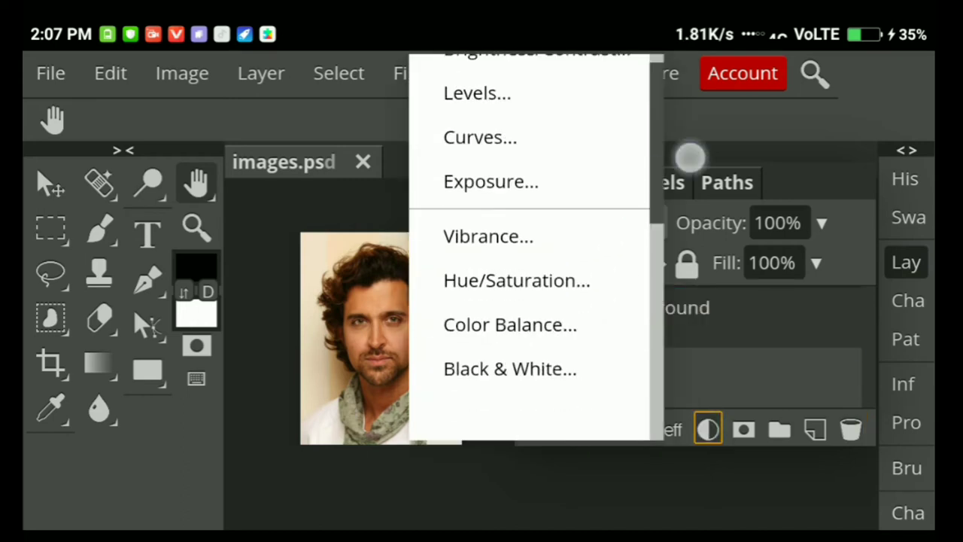
drag(538, 394, 656, 70)
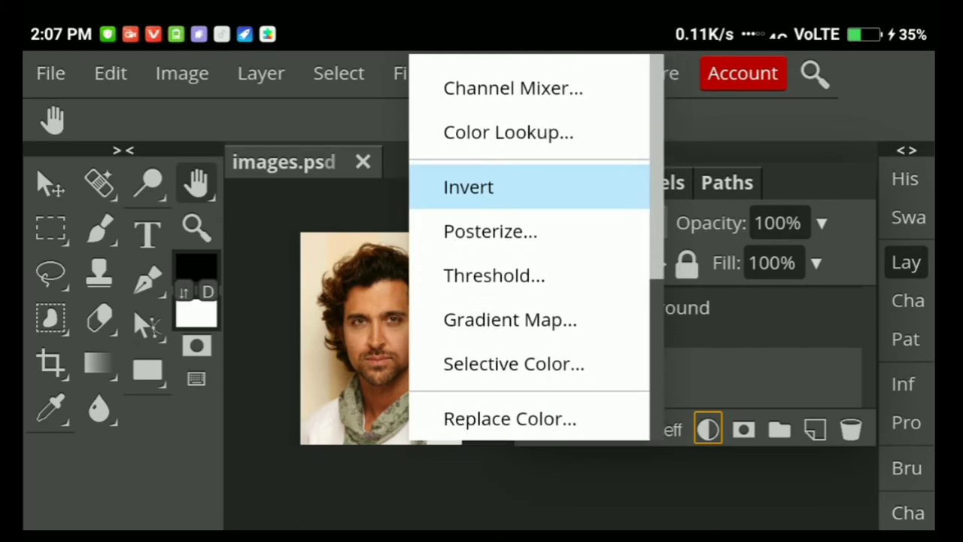
click(572, 360)
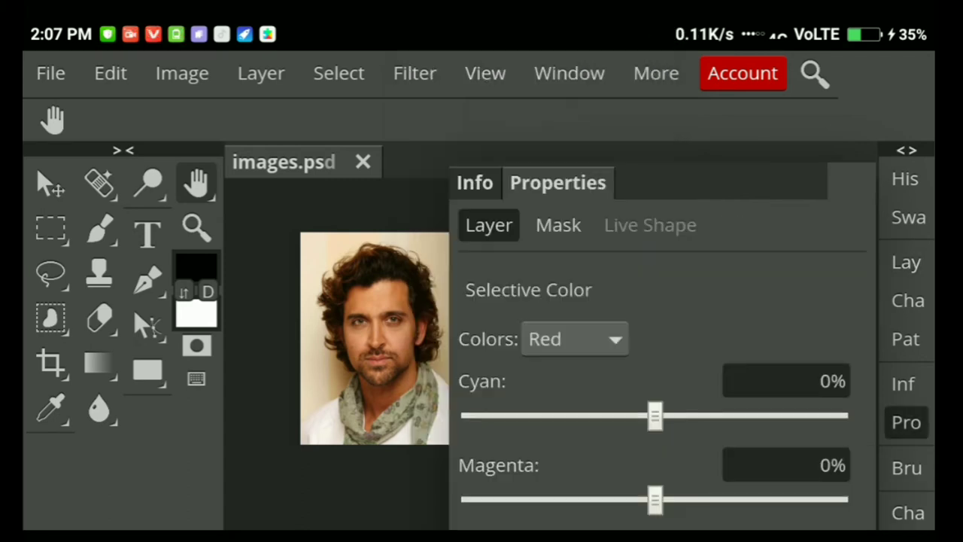
scroll(744, 351, down, 3)
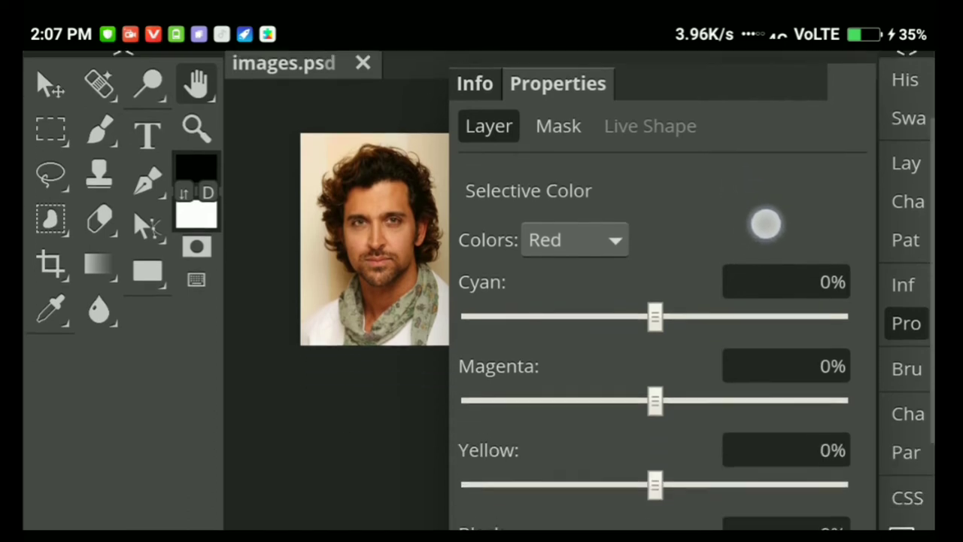
click(472, 501)
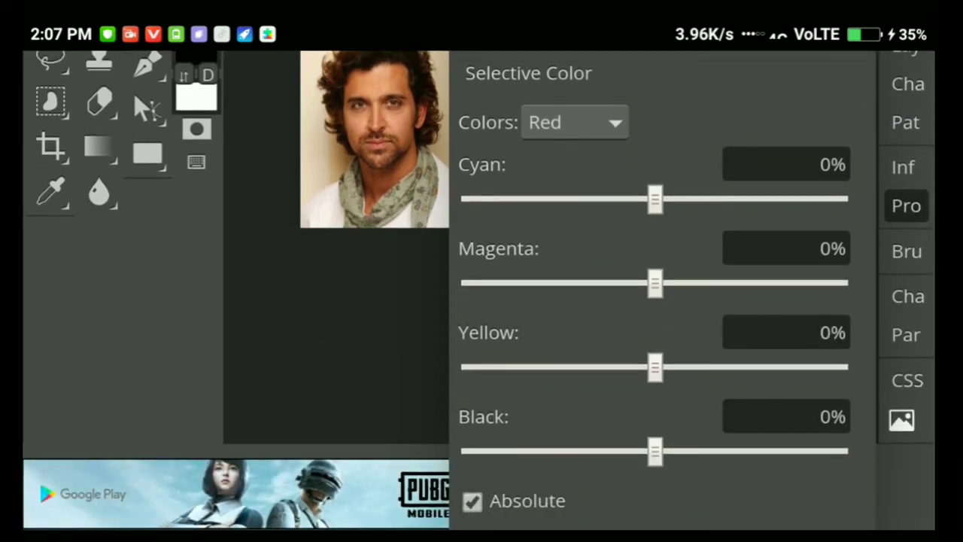
Set the Reds to Black -59%, with less yellow, more magenta and all cyan removed.
mouse_move(656, 452)
mouse_down()
mouse_move(568, 463)
mouse_move(578, 497)
mouse_up()
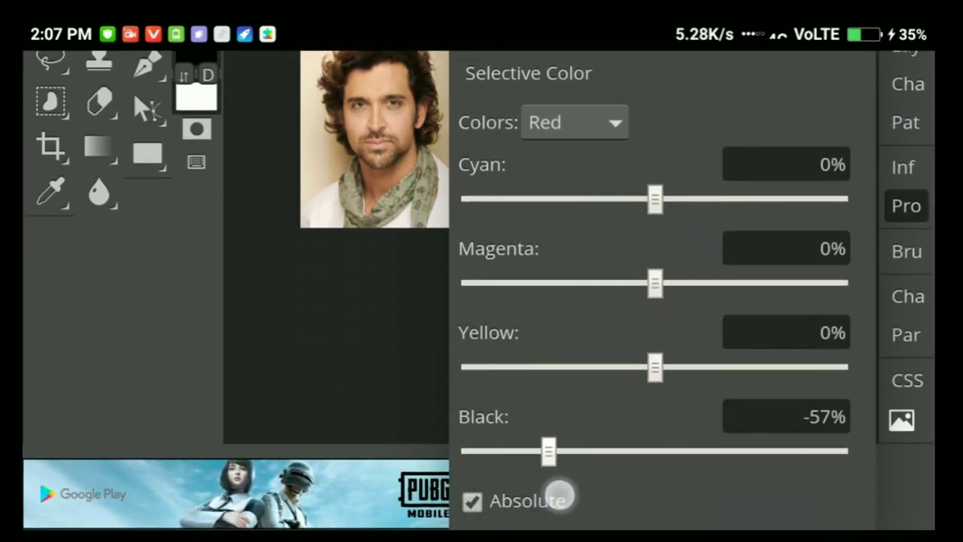
drag(578, 452, 544, 452)
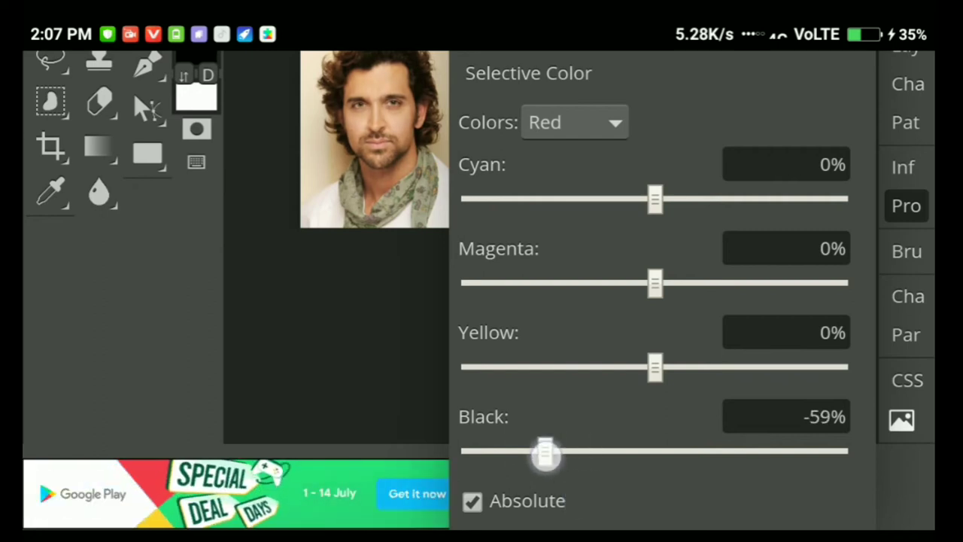
mouse_move(655, 368)
mouse_down()
mouse_move(730, 368)
mouse_move(637, 387)
mouse_move(611, 410)
mouse_up()
mouse_move(655, 283)
mouse_down()
mouse_move(721, 291)
mouse_move(682, 313)
mouse_move(700, 313)
mouse_up()
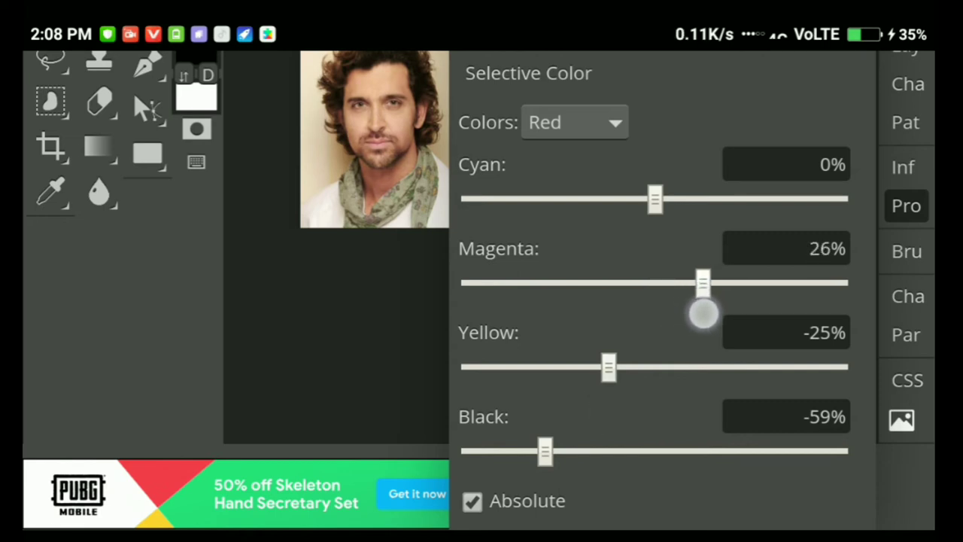
mouse_move(655, 198)
mouse_down()
mouse_move(439, 346)
mouse_move(851, 300)
mouse_move(639, 309)
mouse_move(455, 365)
mouse_up()
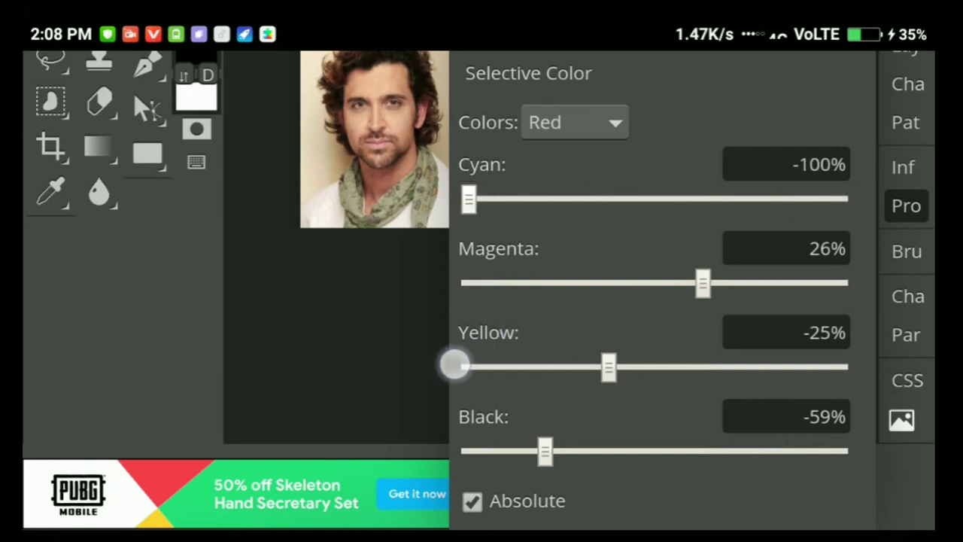
drag(309, 325, 323, 408)
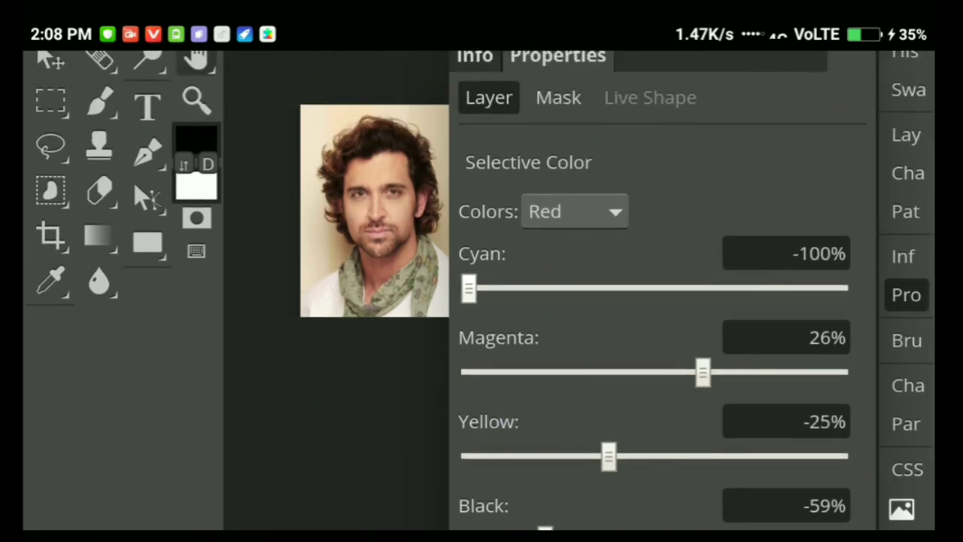
Grade the Yellows to Cyan -26%, Magenta -24%, Yellow -35%, Black -41%.
click(574, 211)
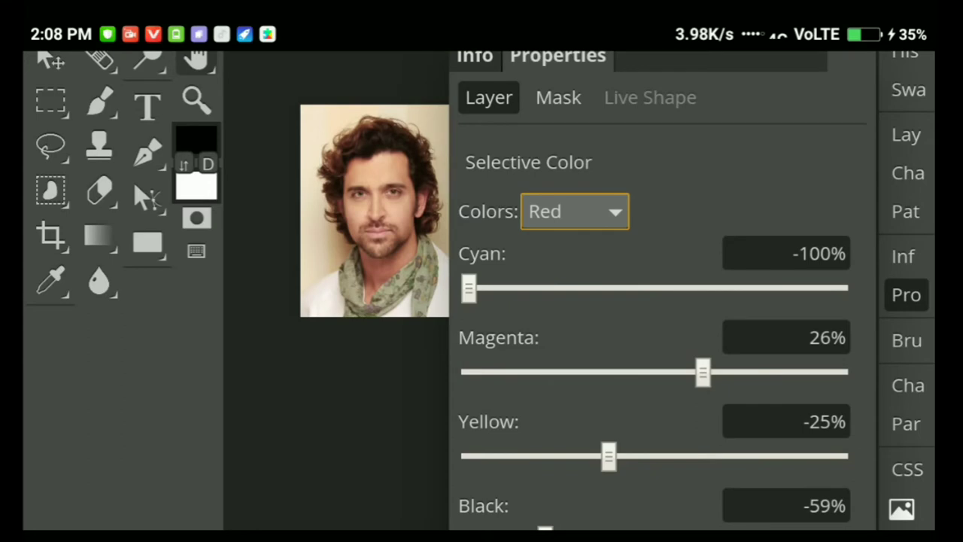
click(597, 215)
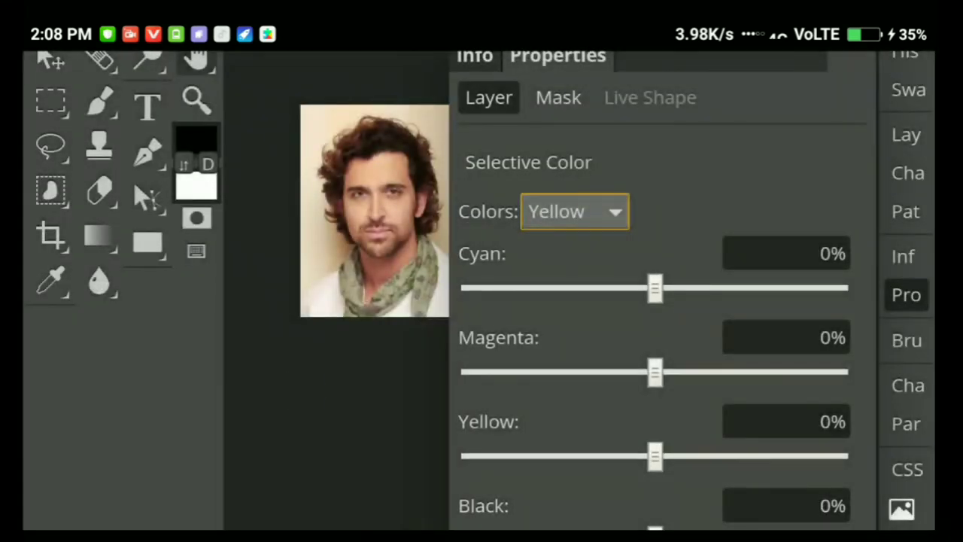
drag(282, 384, 281, 308)
drag(655, 464, 567, 463)
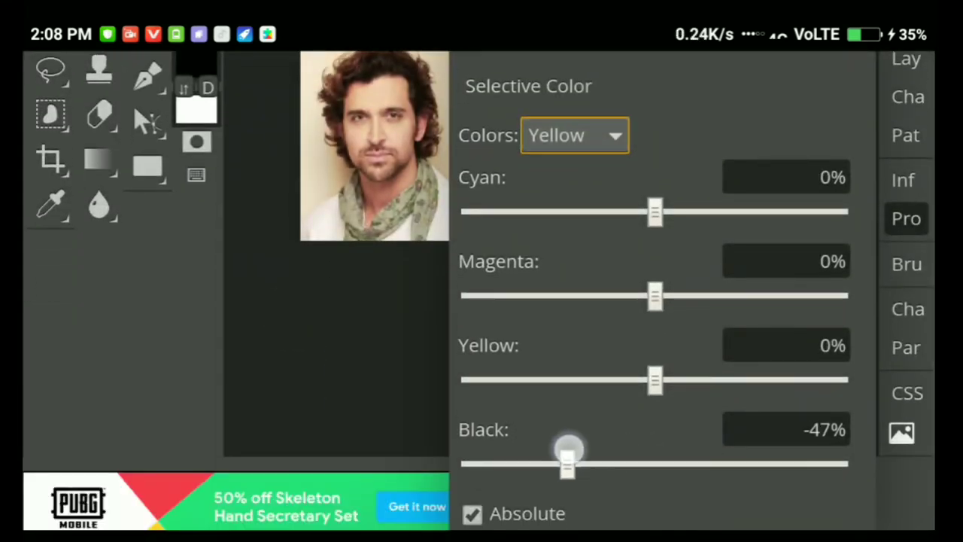
mouse_move(655, 379)
mouse_down()
mouse_move(712, 383)
mouse_move(546, 410)
mouse_up()
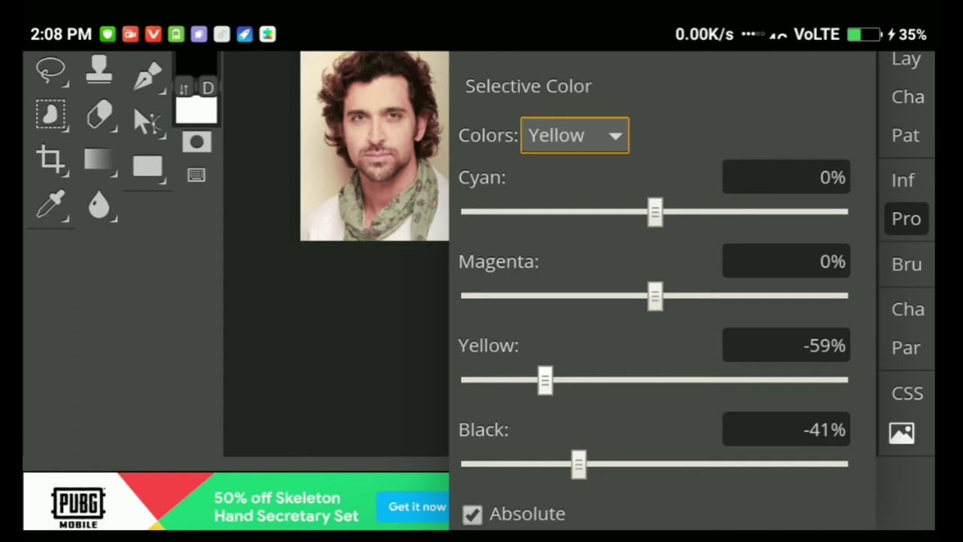
mouse_move(654, 295)
mouse_down()
mouse_move(705, 299)
mouse_move(610, 326)
mouse_up()
mouse_move(546, 382)
mouse_down()
mouse_move(669, 379)
mouse_move(589, 391)
mouse_up()
mouse_move(658, 213)
mouse_down()
mouse_move(802, 213)
mouse_move(795, 225)
mouse_move(553, 277)
mouse_move(607, 281)
mouse_up()
Set the Greens to Cyan -100% and Magenta, Yellow and Black all at 100%.
click(580, 134)
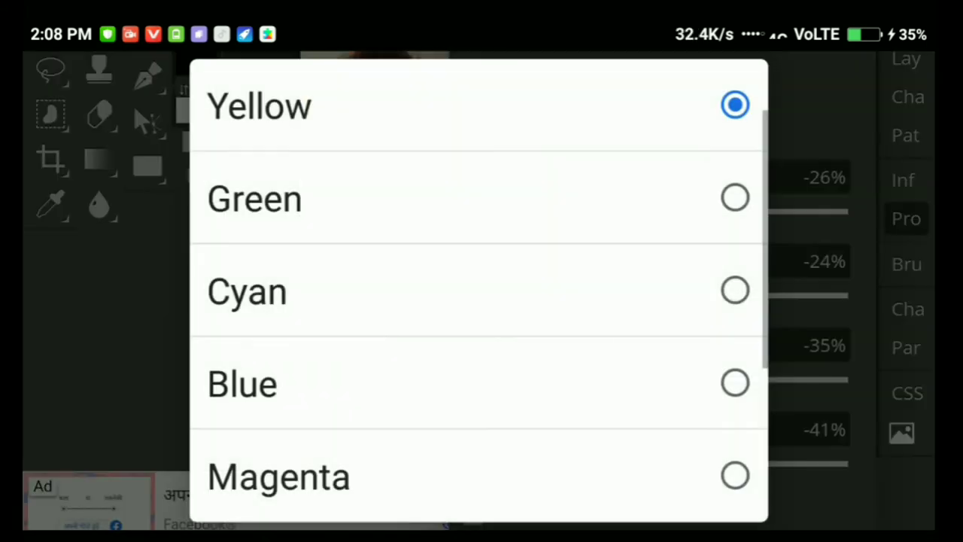
drag(735, 281, 727, 368)
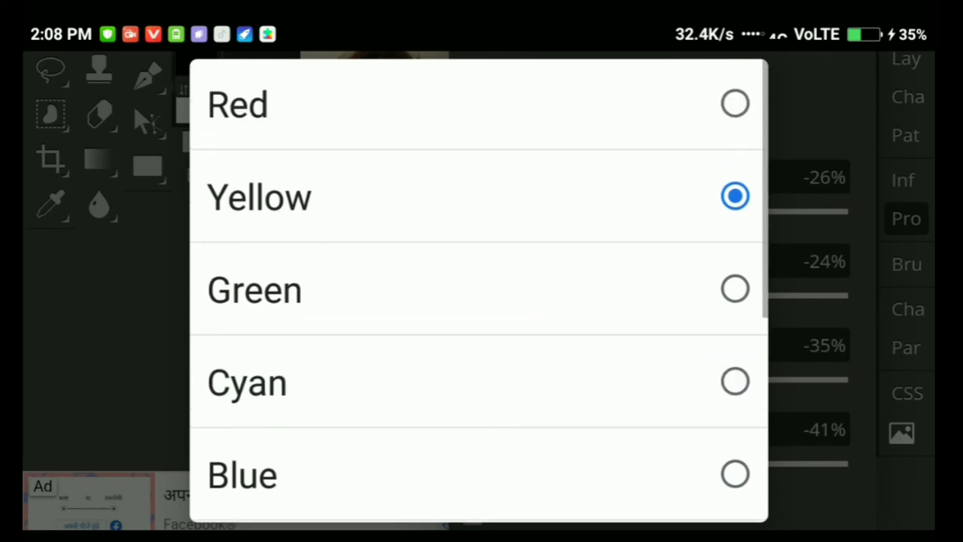
click(733, 288)
drag(655, 463, 881, 465)
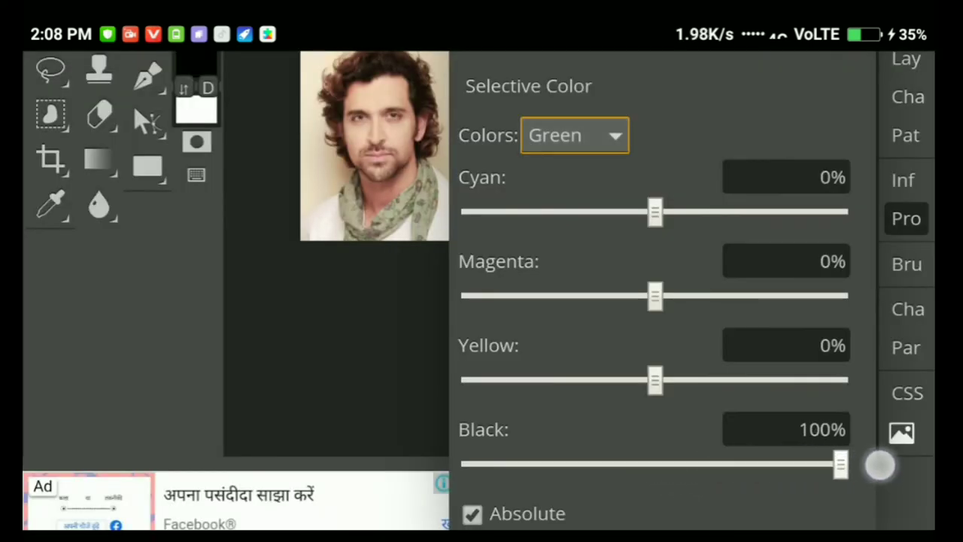
mouse_move(618, 381)
mouse_down()
mouse_move(519, 387)
mouse_move(593, 379)
mouse_move(869, 406)
mouse_up()
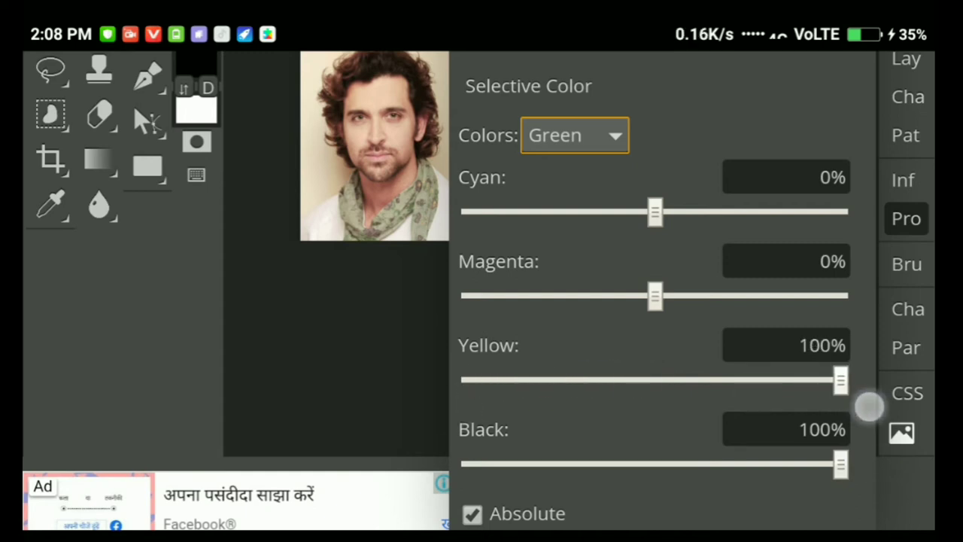
mouse_move(655, 295)
mouse_down()
mouse_move(888, 319)
mouse_move(595, 338)
mouse_move(878, 323)
mouse_up()
mouse_move(735, 241)
mouse_down()
mouse_move(870, 260)
mouse_move(451, 316)
mouse_move(868, 303)
mouse_up()
click(575, 136)
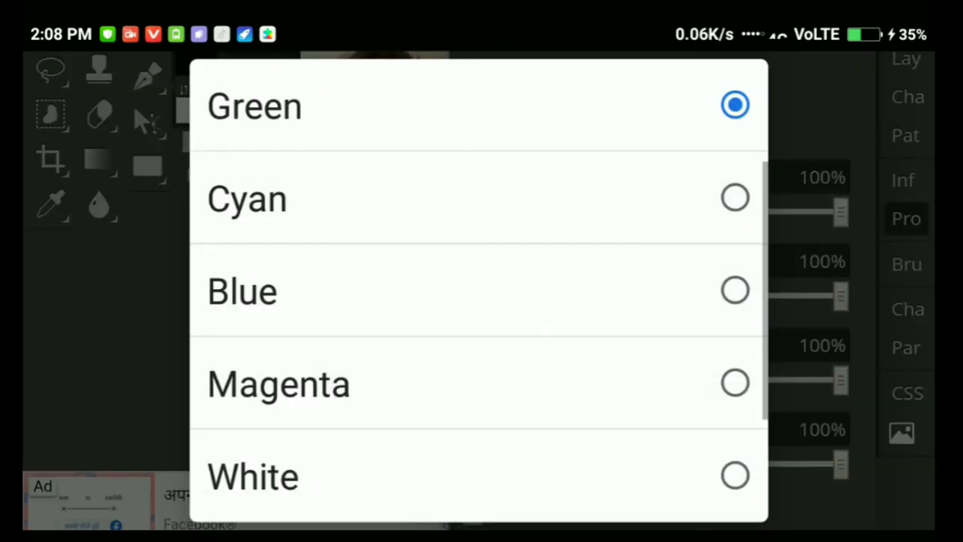
Adjust the Cyans range: remove cyan and change black, yellow and magenta.
click(718, 202)
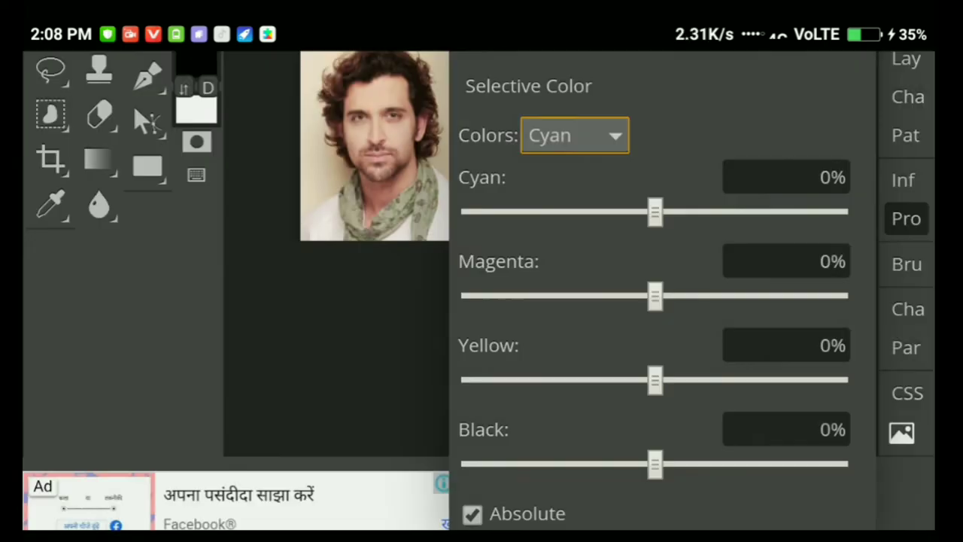
mouse_move(643, 222)
mouse_down()
mouse_move(478, 290)
mouse_move(816, 319)
mouse_move(627, 316)
mouse_move(516, 331)
mouse_move(538, 335)
mouse_up()
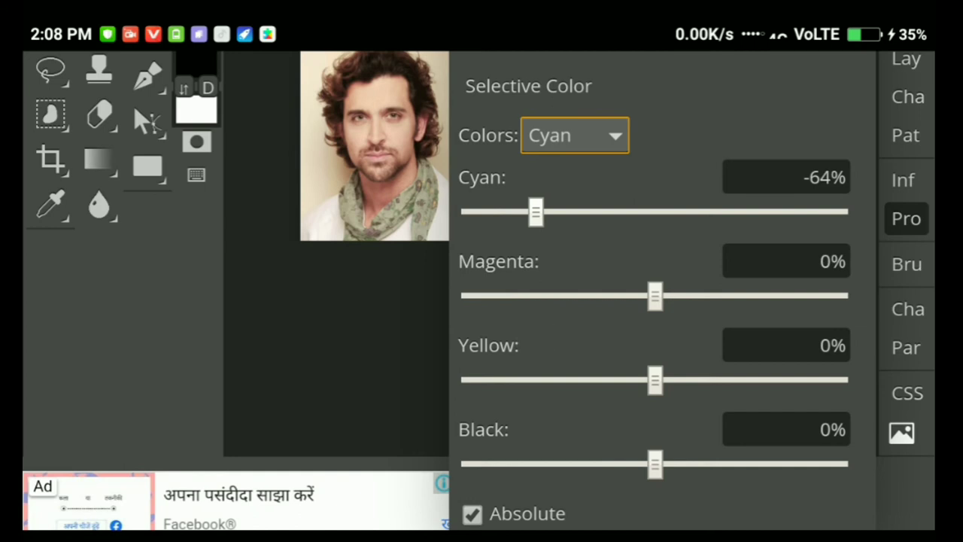
mouse_move(655, 464)
mouse_down()
mouse_move(881, 457)
mouse_move(718, 440)
mouse_move(745, 436)
mouse_move(869, 452)
mouse_up()
mouse_move(655, 380)
mouse_down()
mouse_move(813, 391)
mouse_move(524, 409)
mouse_move(467, 426)
mouse_move(862, 406)
mouse_move(651, 406)
mouse_up()
mouse_move(669, 297)
mouse_down()
mouse_move(826, 314)
mouse_move(662, 314)
mouse_move(484, 351)
mouse_move(611, 343)
mouse_move(869, 366)
mouse_up()
Set the Blues to Cyan -63%, Magenta 90%, Yellow -38% and Black -15%.
click(607, 136)
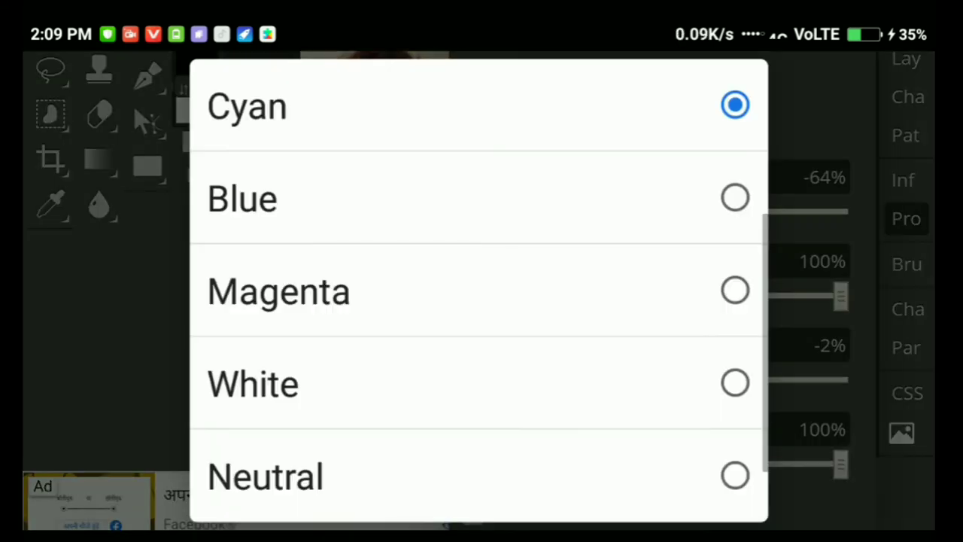
click(479, 198)
drag(646, 213, 537, 264)
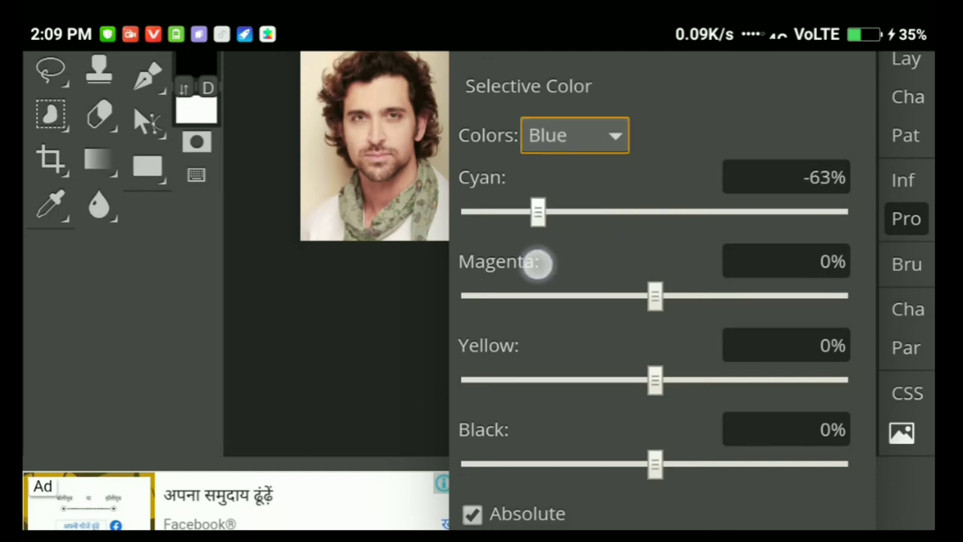
drag(655, 295, 822, 295)
mouse_move(654, 379)
mouse_down()
mouse_move(495, 379)
mouse_move(654, 369)
mouse_move(858, 379)
mouse_move(584, 361)
mouse_up()
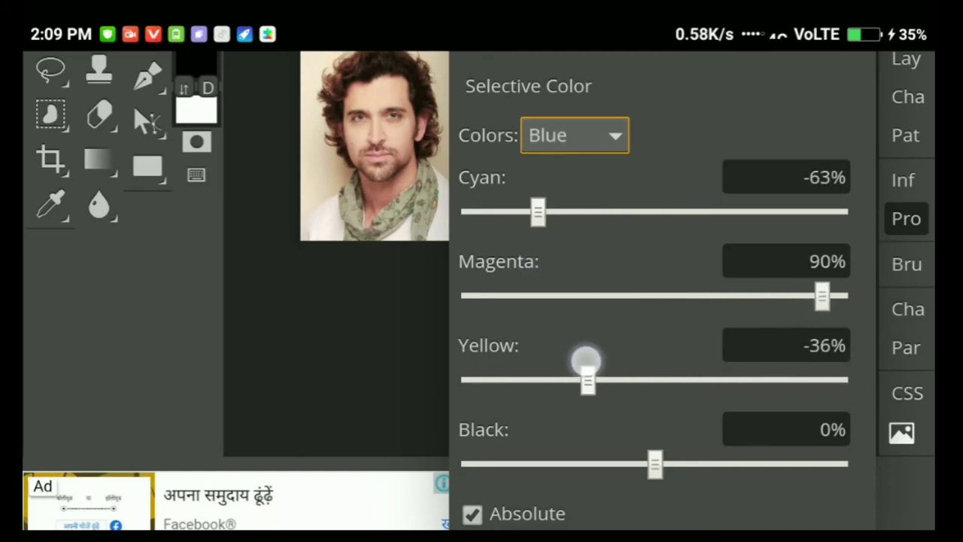
mouse_move(655, 464)
mouse_down()
mouse_move(597, 462)
mouse_move(597, 441)
mouse_move(858, 445)
mouse_move(727, 444)
mouse_move(628, 462)
mouse_up()
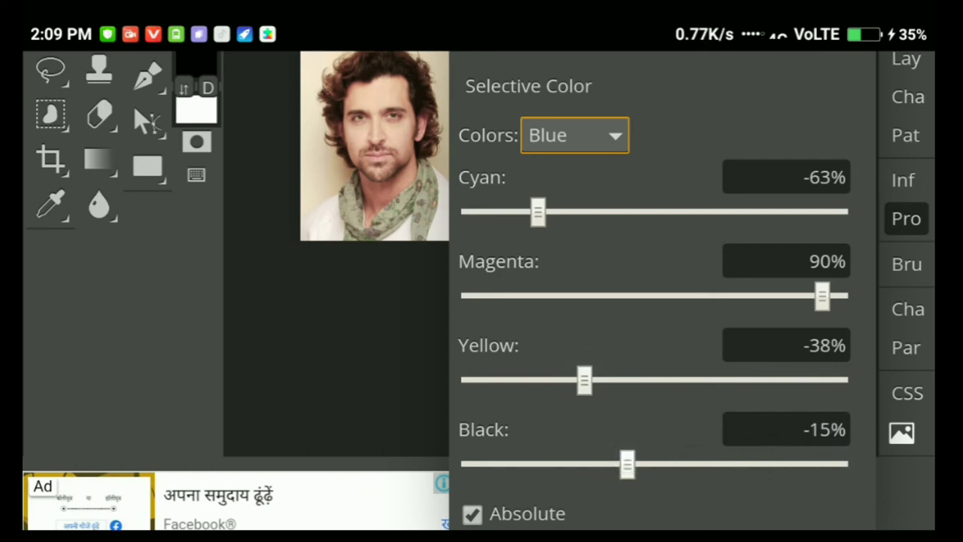
click(398, 340)
Close the adjustment properties and pan the portrait on the canvas.
click(906, 218)
scroll(381, 146, up, 5)
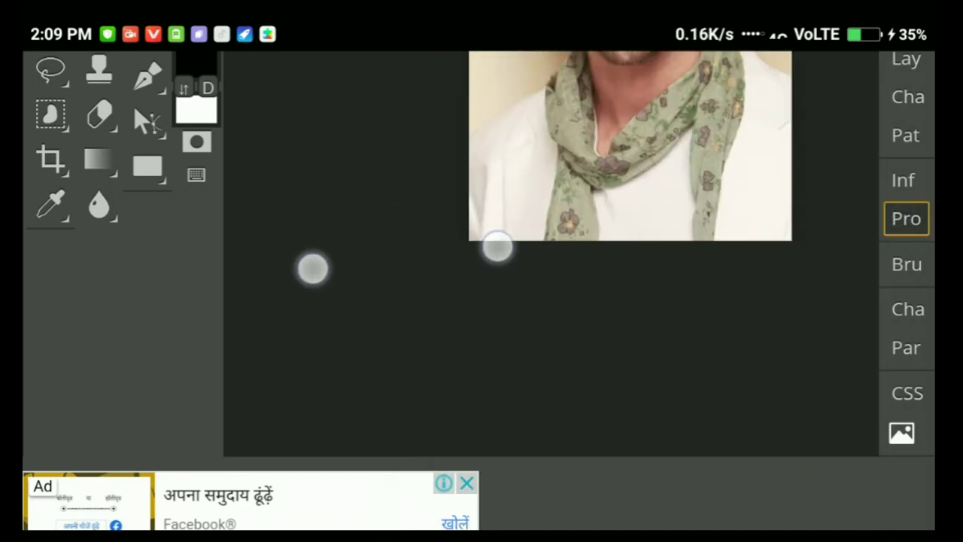
scroll(552, 225, down, 5)
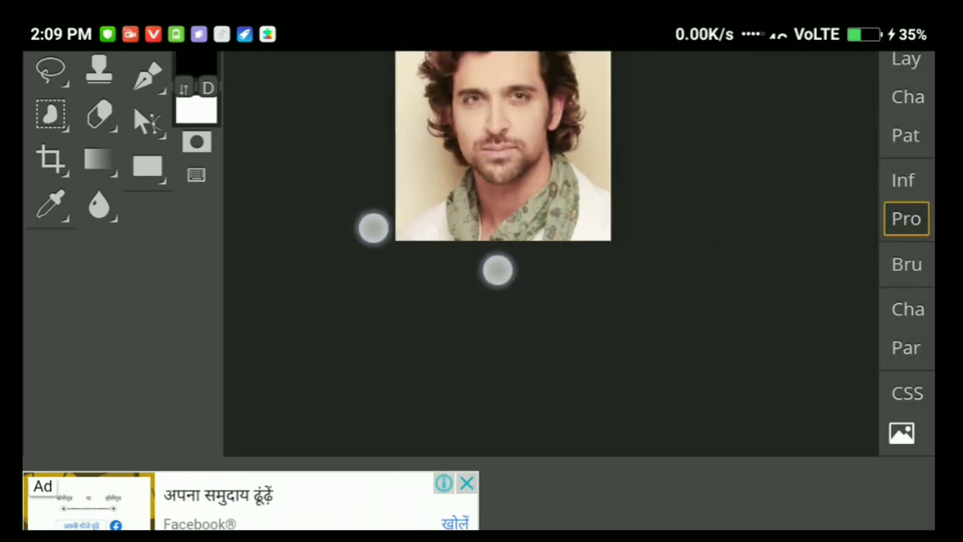
scroll(486, 279, up, 3)
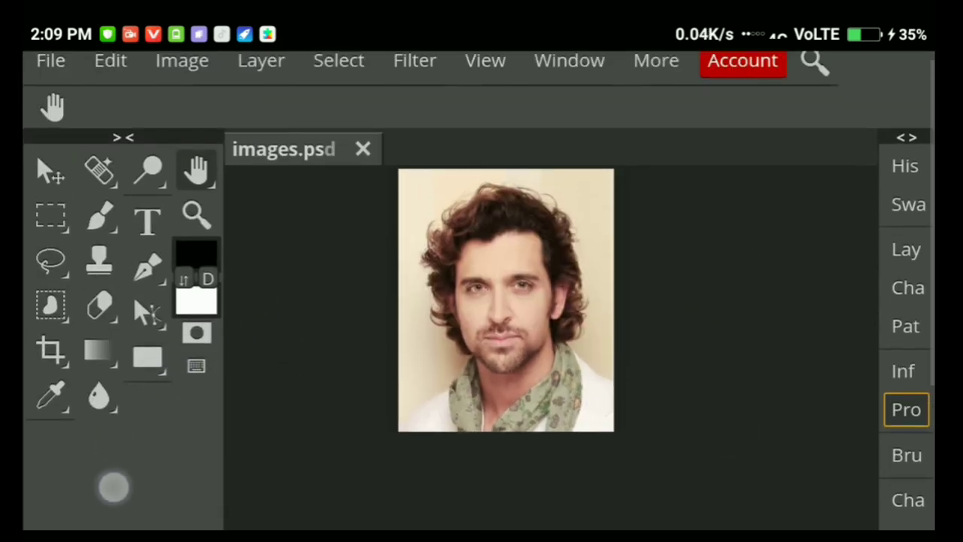
mouse_move(296, 356)
mouse_down()
mouse_move(286, 359)
mouse_move(267, 308)
mouse_up()
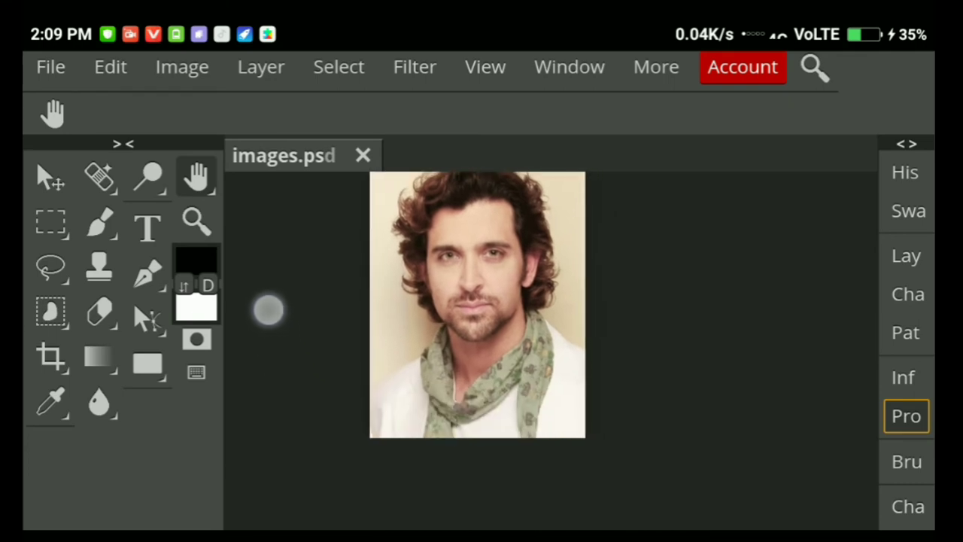
Choose File > Export as > JPG.
click(50, 67)
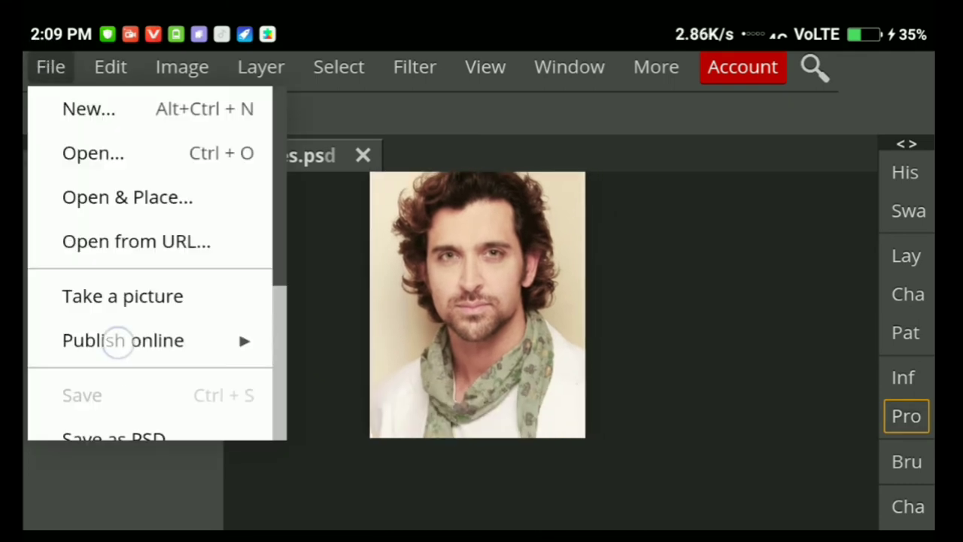
drag(118, 340, 67, 77)
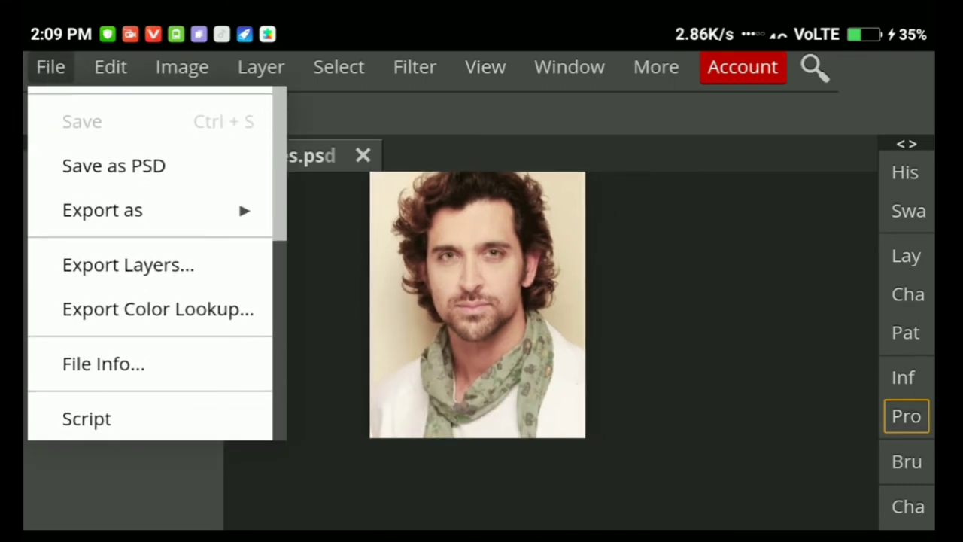
click(120, 219)
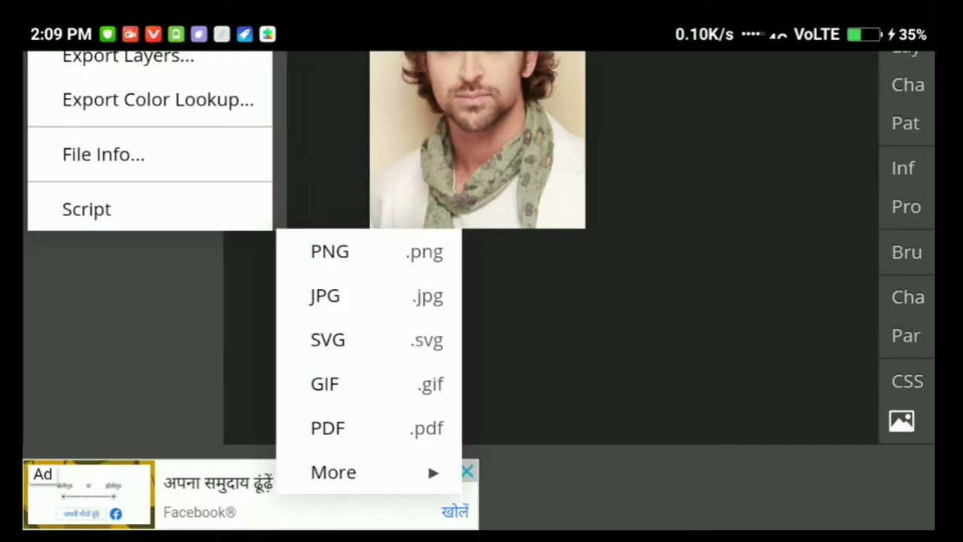
click(323, 296)
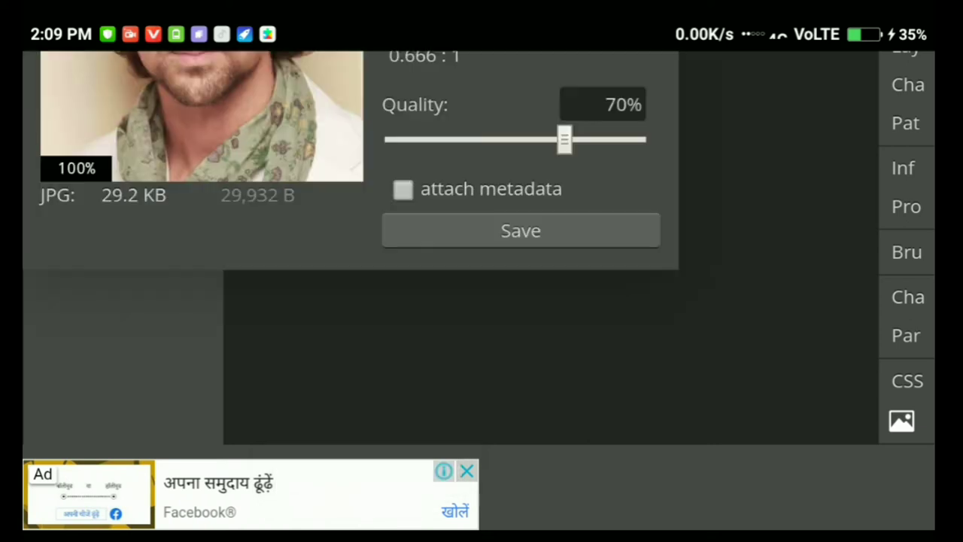
Set JPG quality to 100%, attach metadata, and save images.jpg.
drag(204, 326, 209, 501)
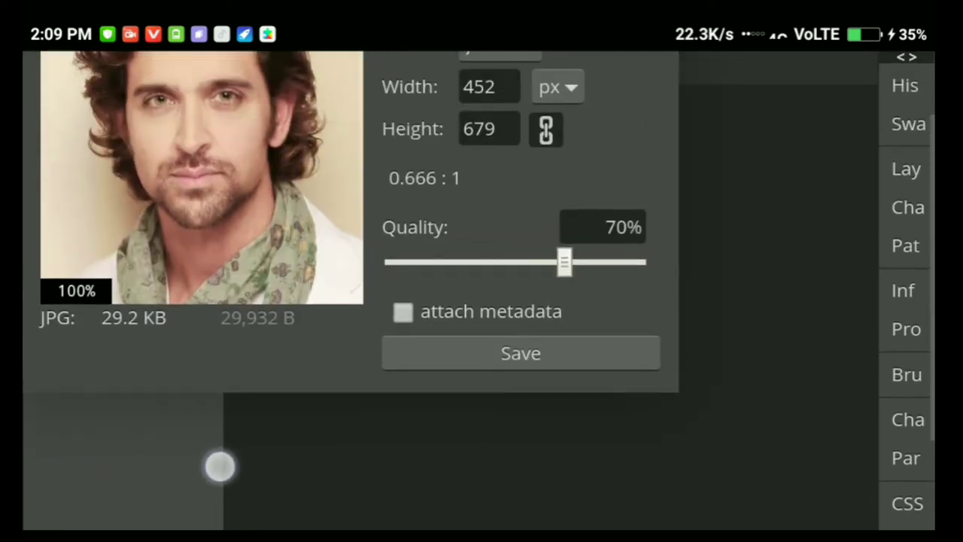
drag(200, 377, 203, 449)
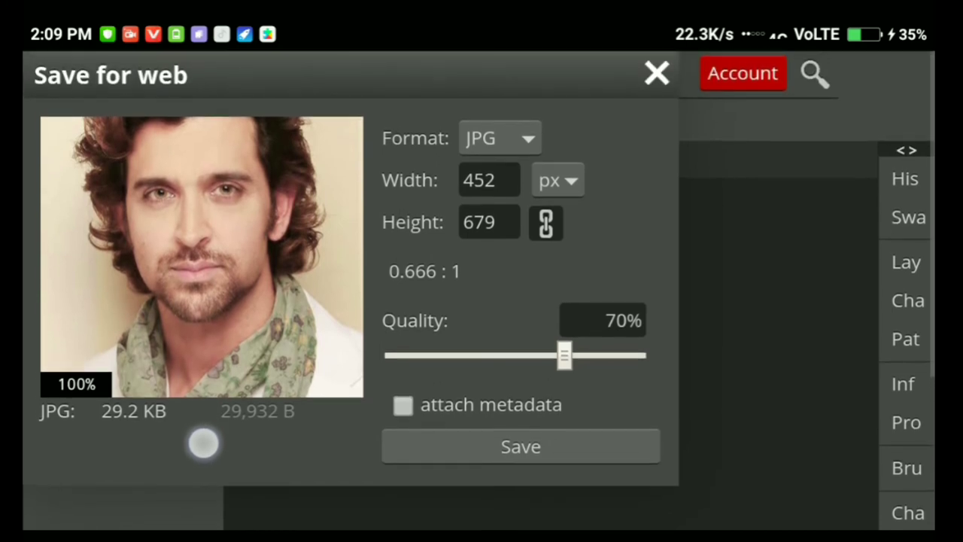
drag(564, 354, 739, 362)
mouse_move(580, 351)
mouse_down()
mouse_move(699, 363)
mouse_move(637, 354)
mouse_up()
click(415, 406)
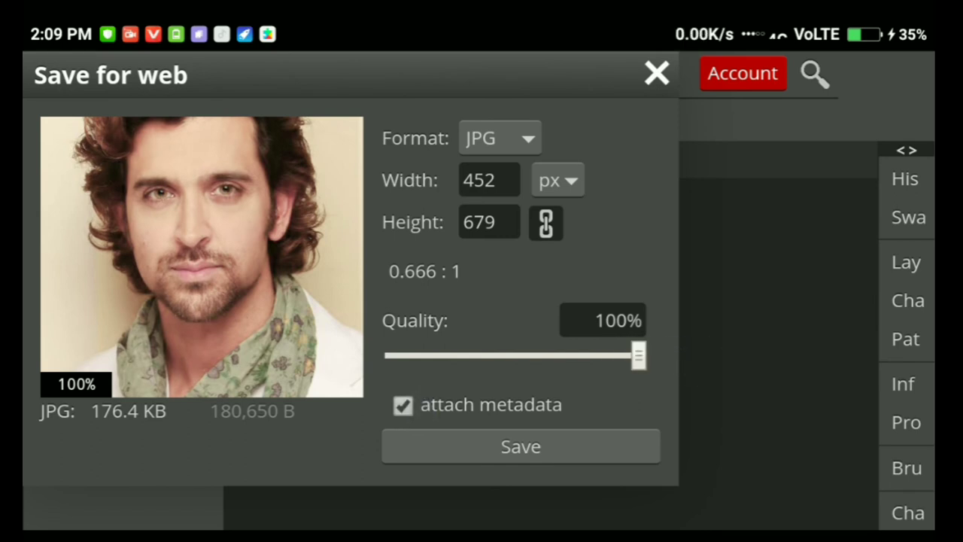
click(404, 406)
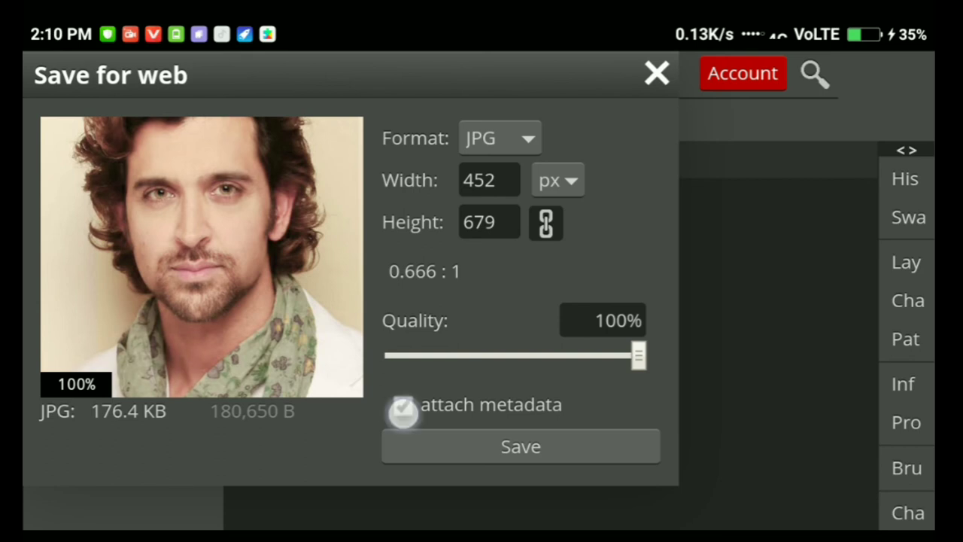
click(580, 446)
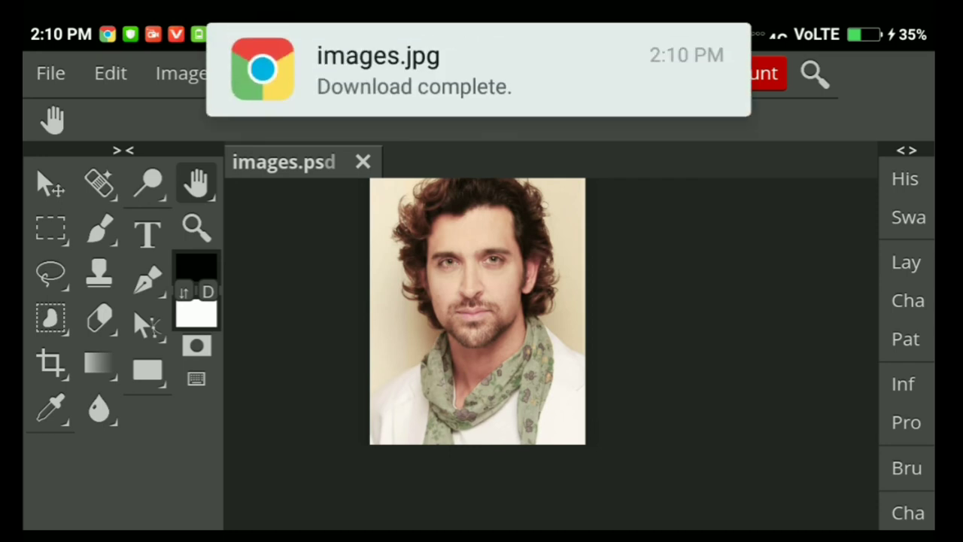
Open images.jpg from its Download complete notification with the Photos app.
drag(312, 83, 321, 294)
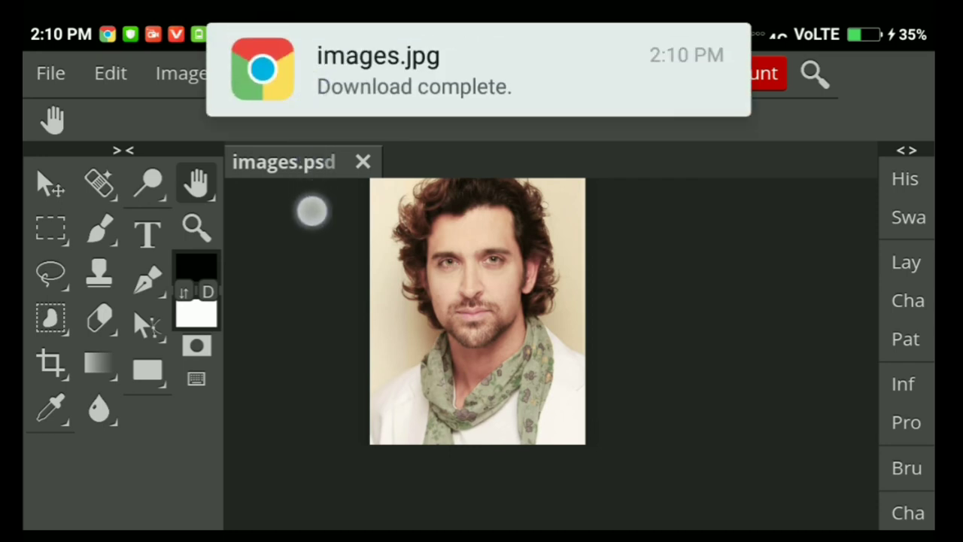
drag(124, 43, 172, 208)
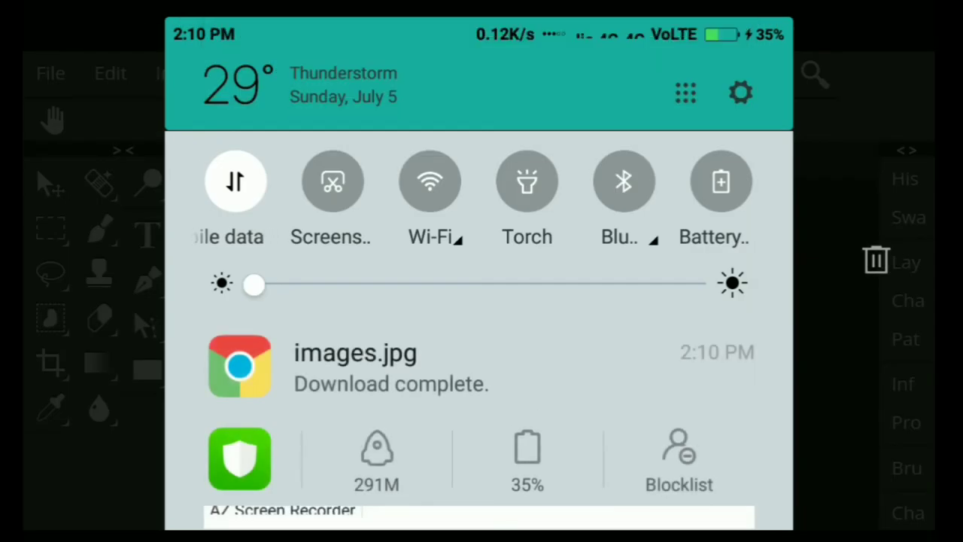
drag(527, 368, 684, 404)
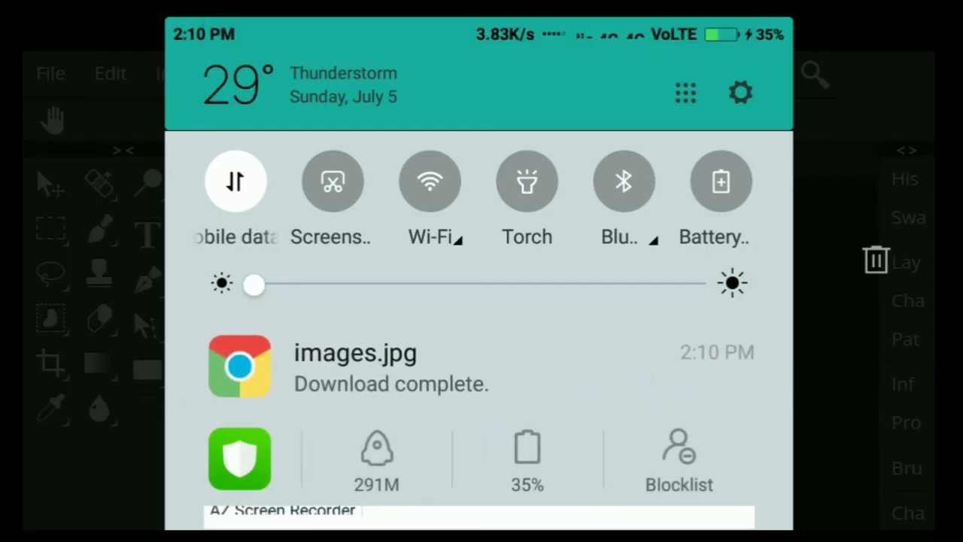
drag(710, 460, 712, 246)
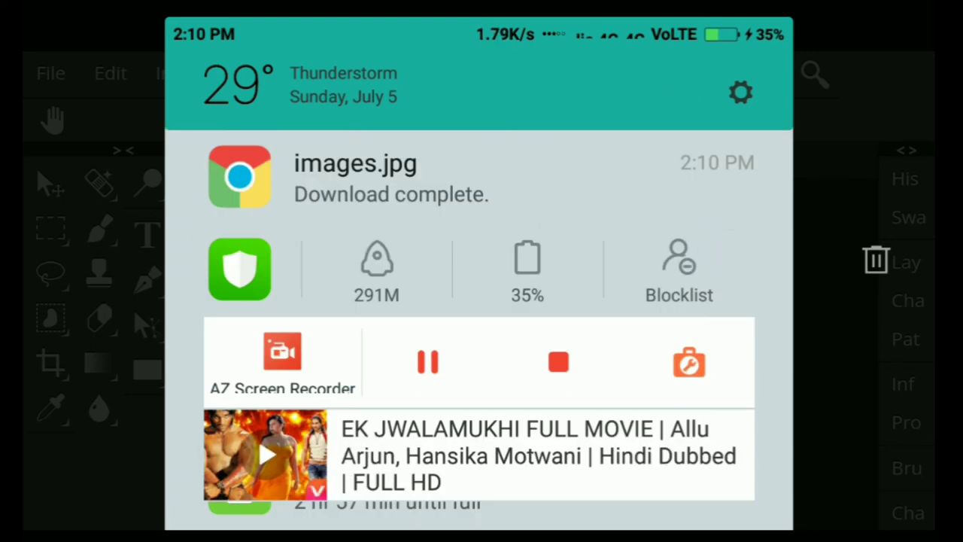
click(376, 177)
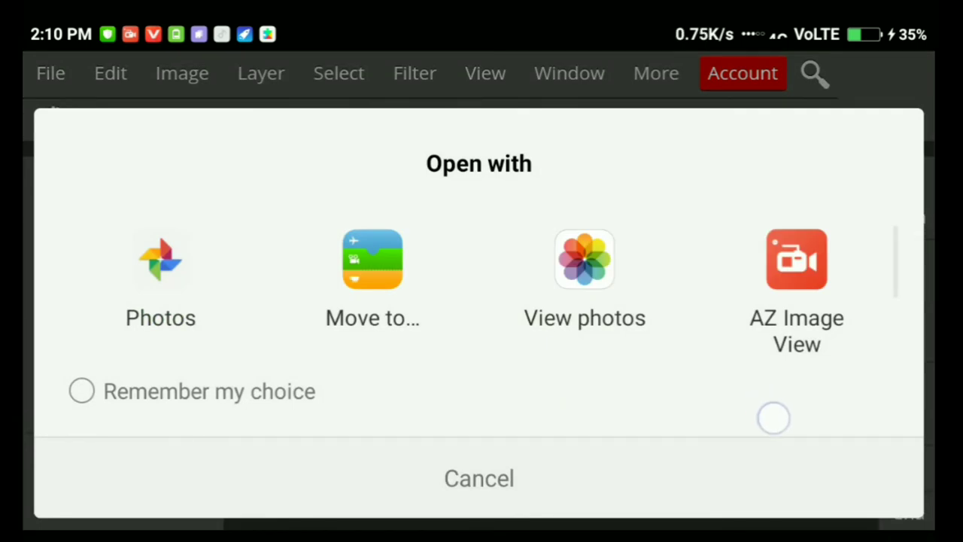
click(160, 260)
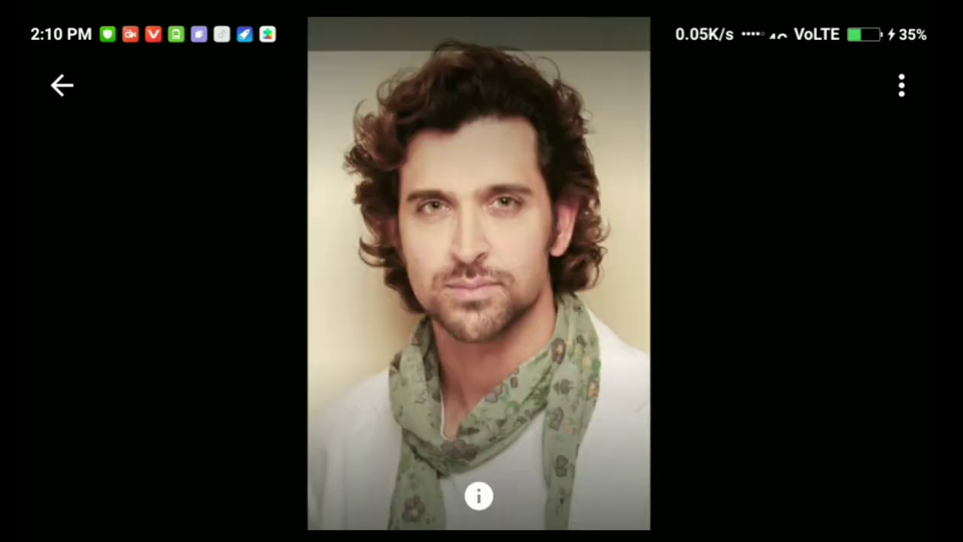
Show images.jpg fullscreen and zoom in and out on the face and beard.
click(779, 359)
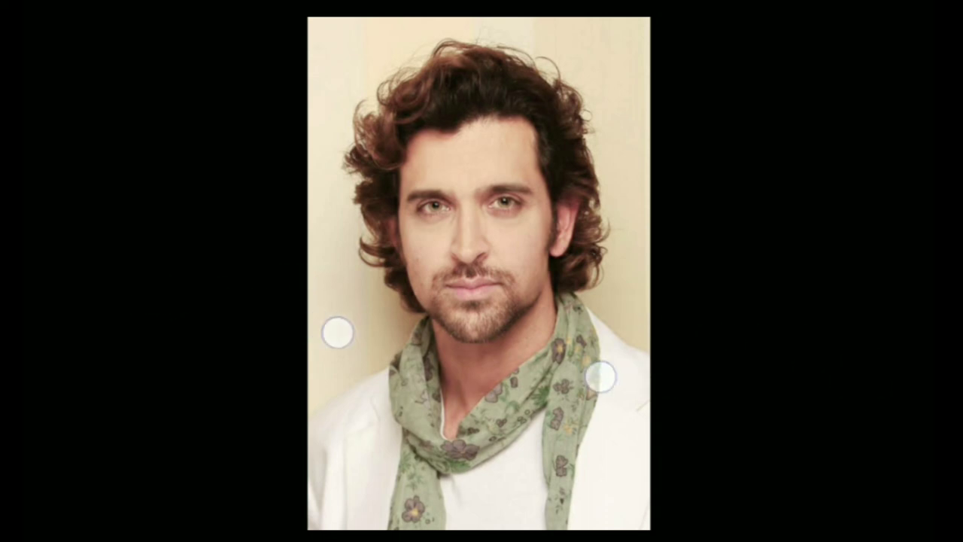
scroll(466, 354, up, 5)
scroll(497, 362, up, 3)
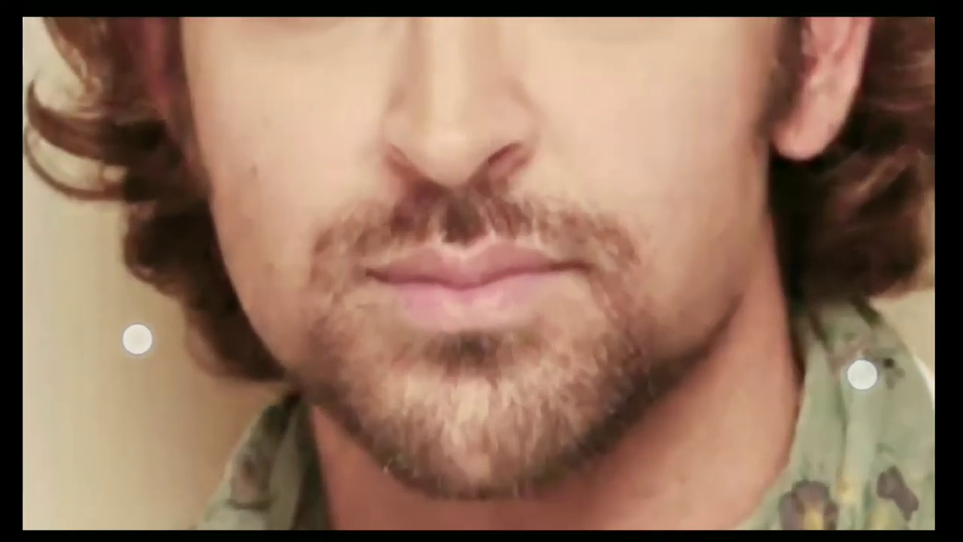
scroll(497, 353, up, 2)
scroll(512, 354, up, 2)
scroll(489, 323, up, 3)
scroll(489, 324, down, 3)
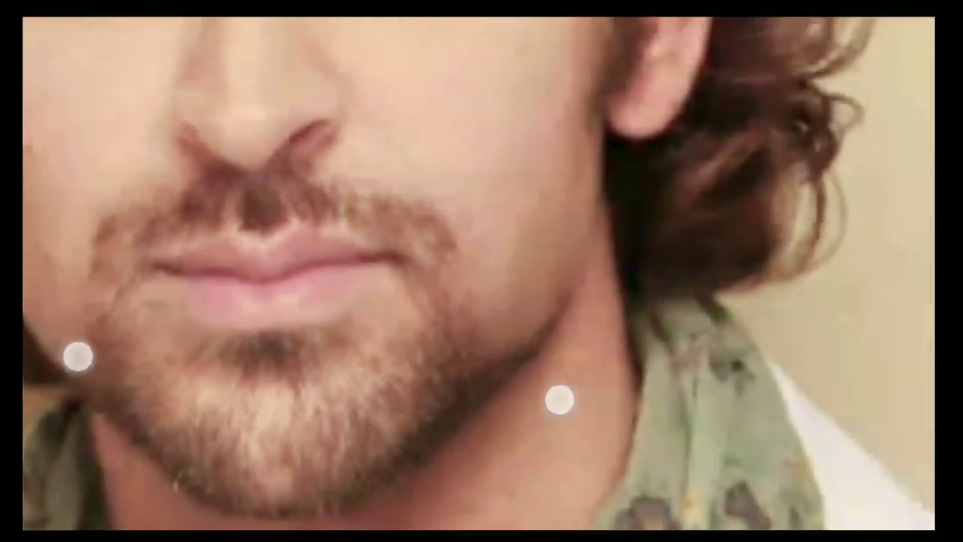
scroll(316, 376, down, 3)
scroll(346, 429, down, 1)
scroll(465, 297, down, 2)
scroll(450, 328, down, 2)
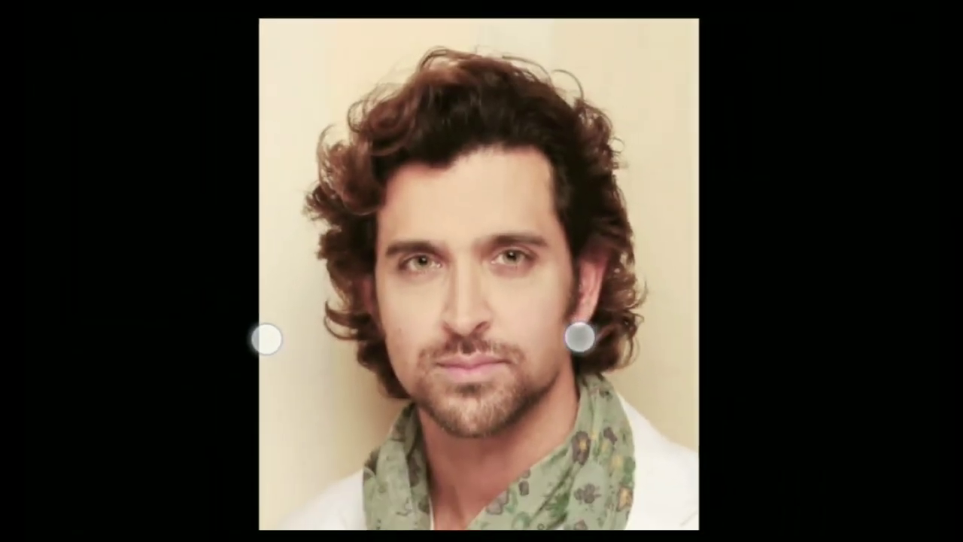
scroll(406, 301, up, 1)
scroll(463, 321, down, 1)
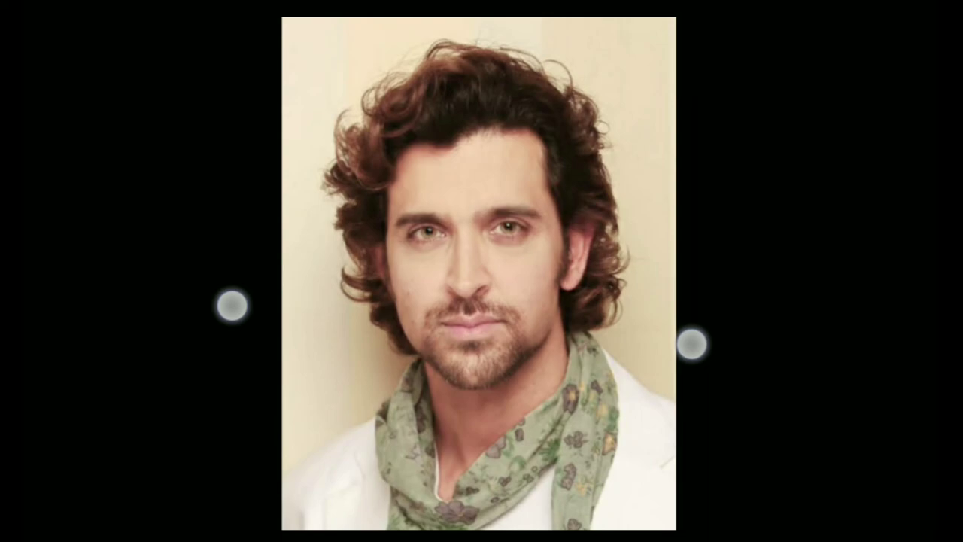